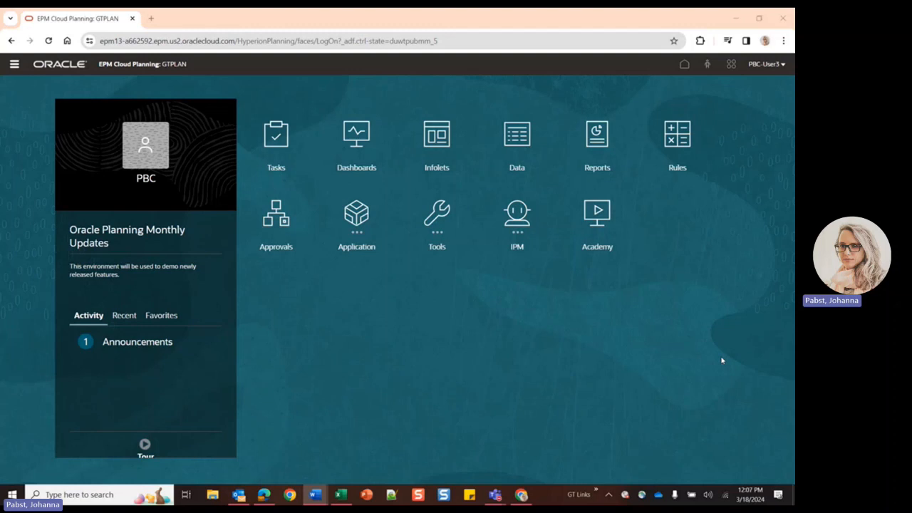
Step: Open the dimension editor, filter it to the WFPCAP cube and review which dimensions the cube contains
left_click(14, 65)
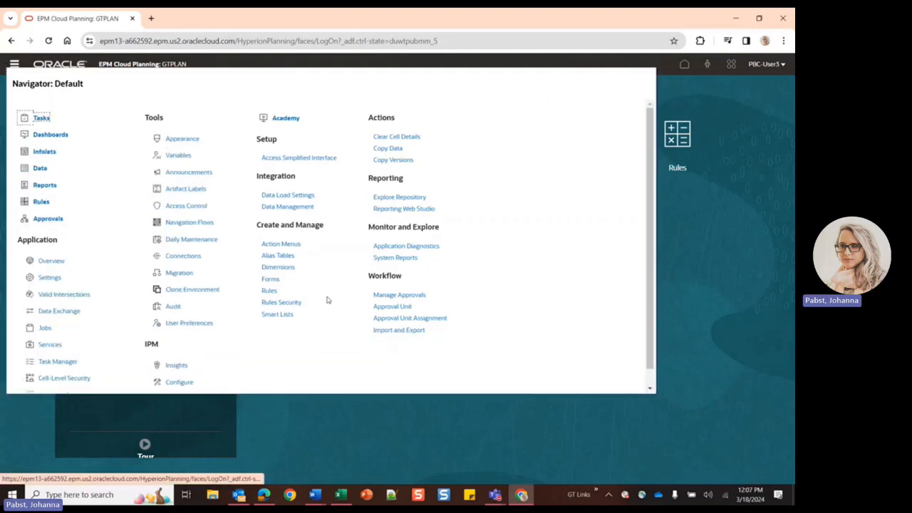
left_click(283, 266)
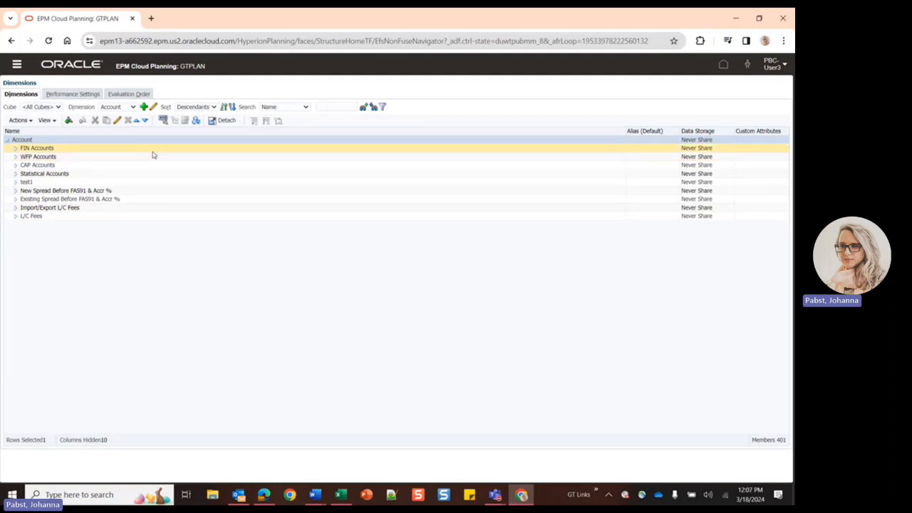
left_click(127, 106)
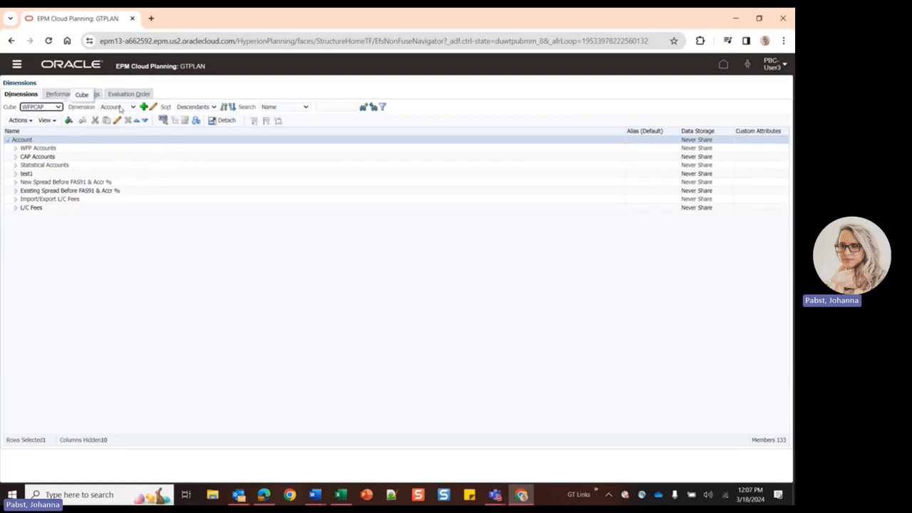
left_click(124, 108)
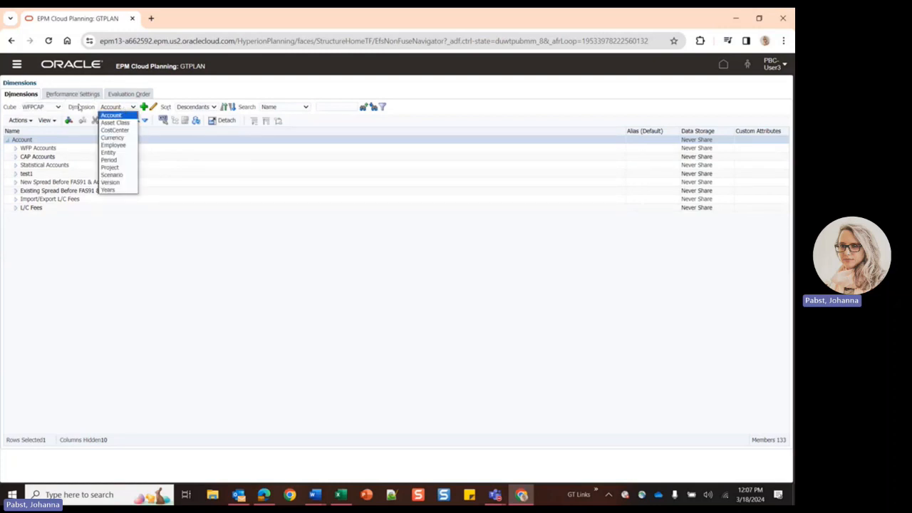
left_click(152, 246)
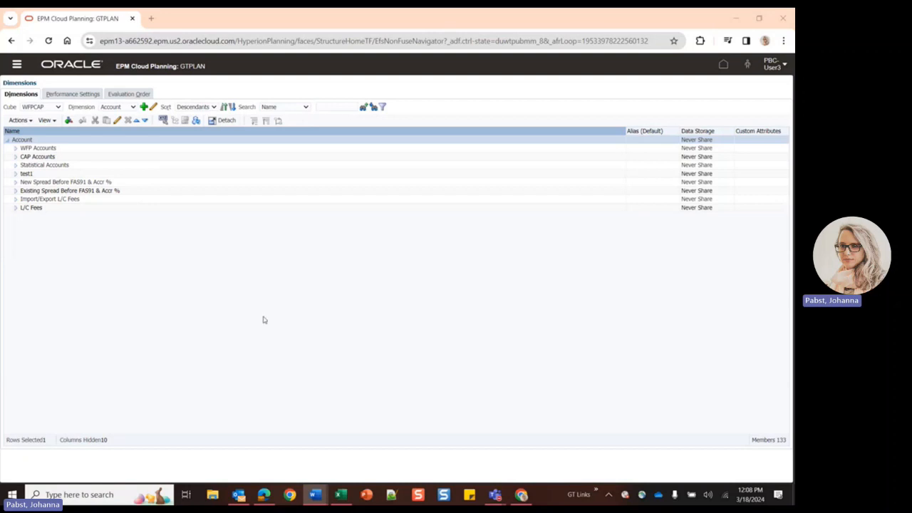
Step: Create a new cell-level security definition named "Sales Planners - WFP Write Access"
left_click(16, 66)
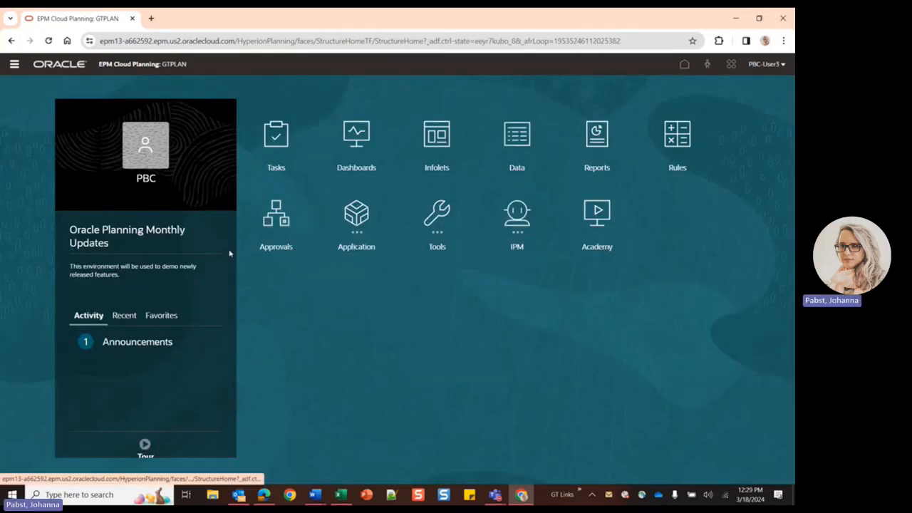
left_click(14, 64)
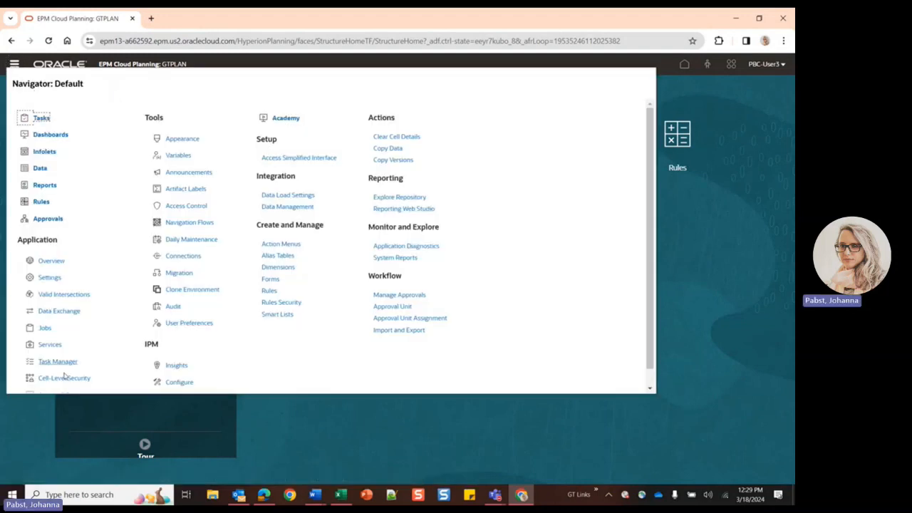
left_click(64, 378)
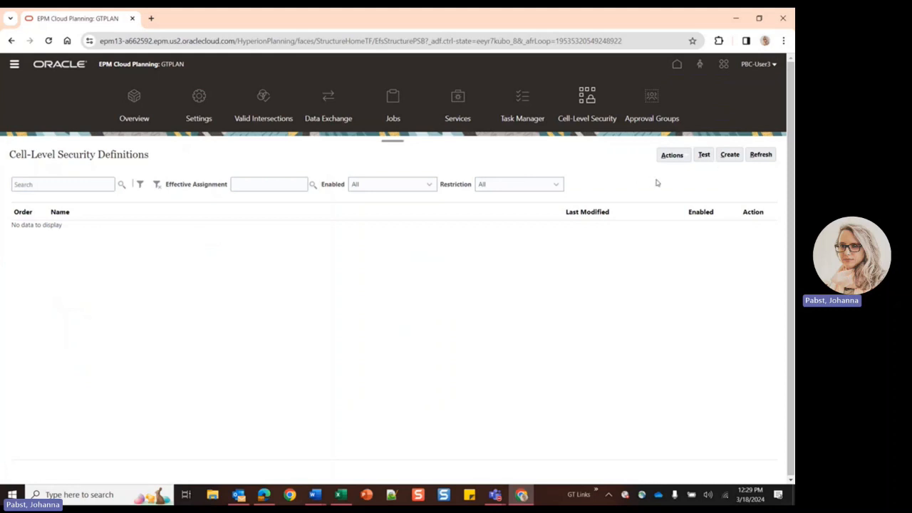
left_click(728, 157)
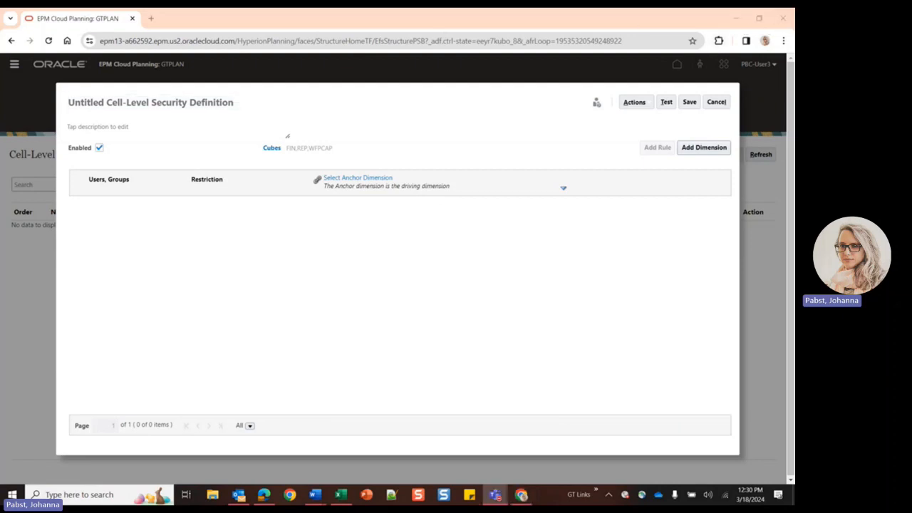
left_click(242, 104)
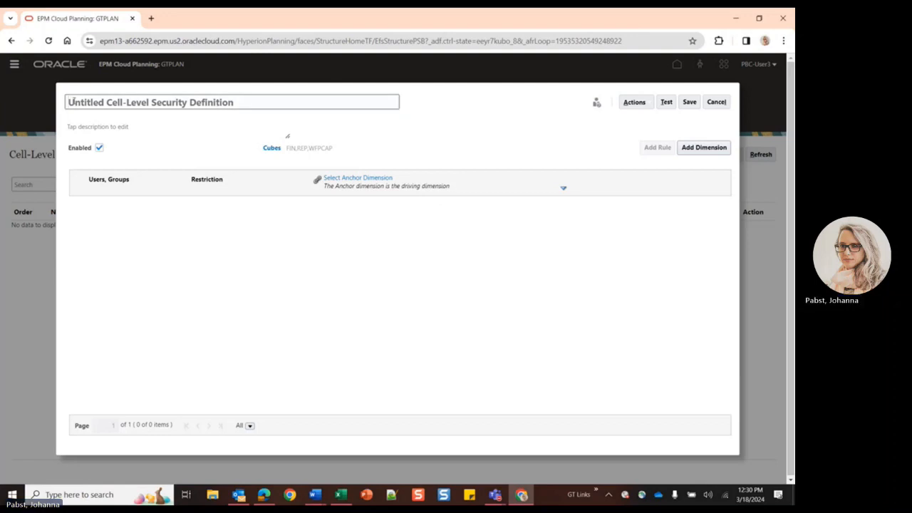
type("Sales")
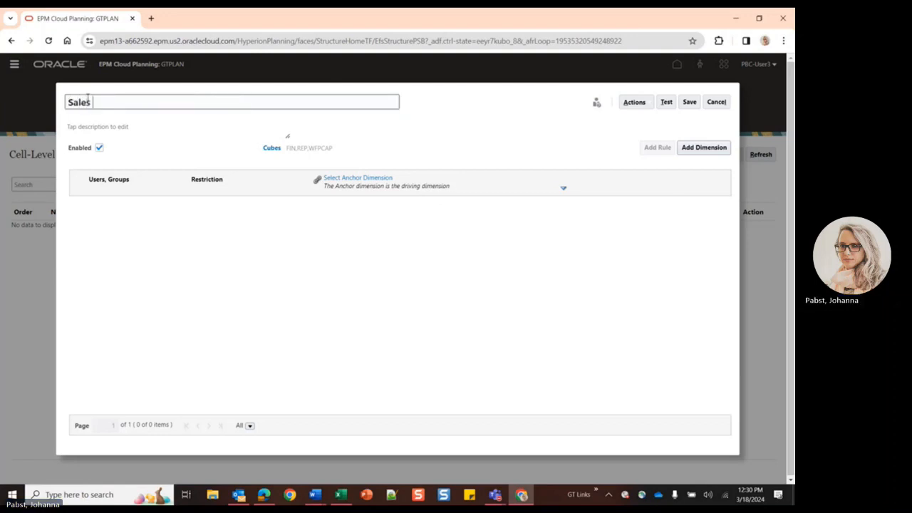
type(" Planners - ")
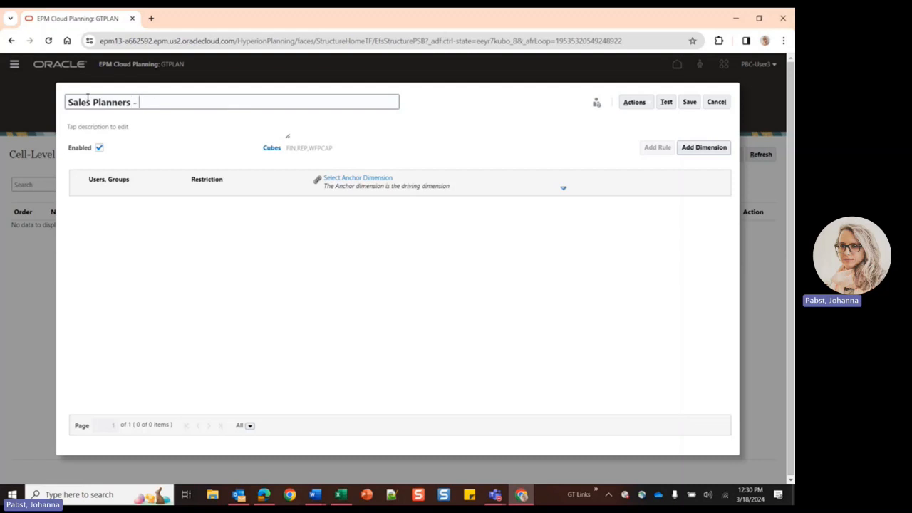
type("WFP Write Access")
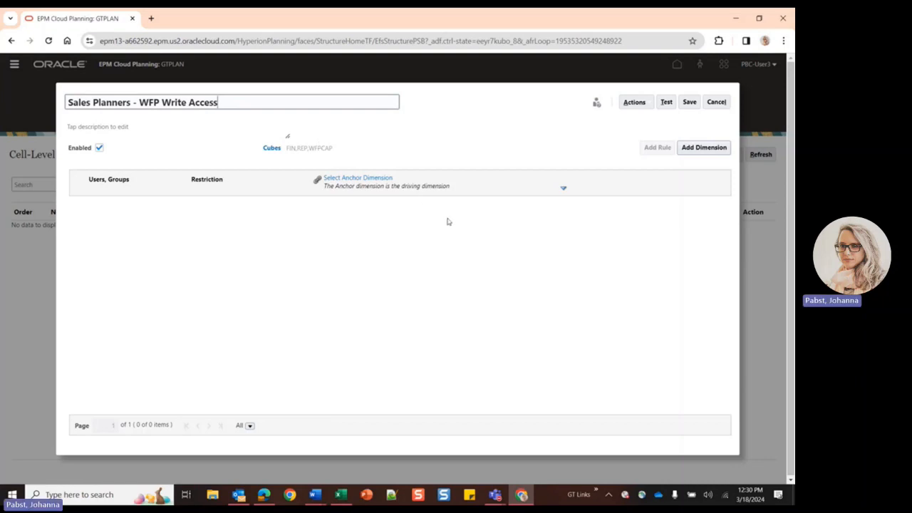
Step: Limit the security definition to the WFPCAP cube by excluding the FIN and REP cubes
left_click(272, 149)
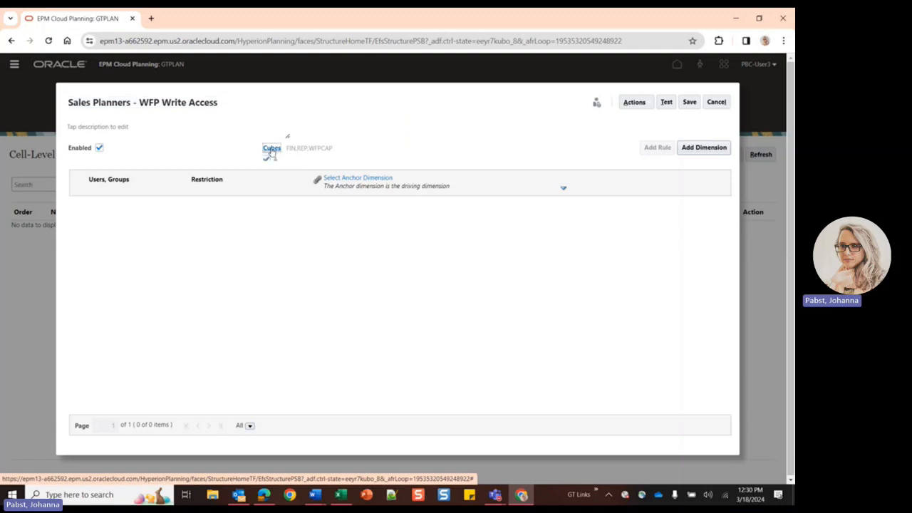
left_click(215, 177)
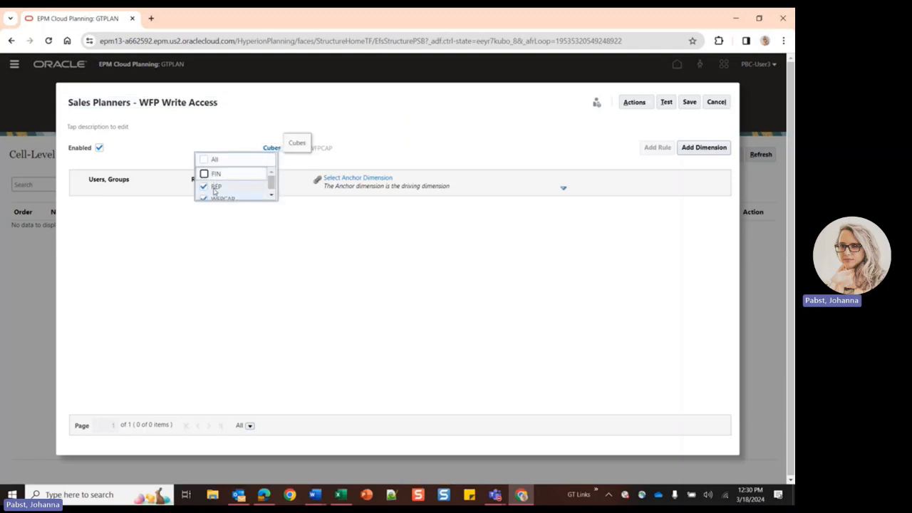
left_click(214, 187)
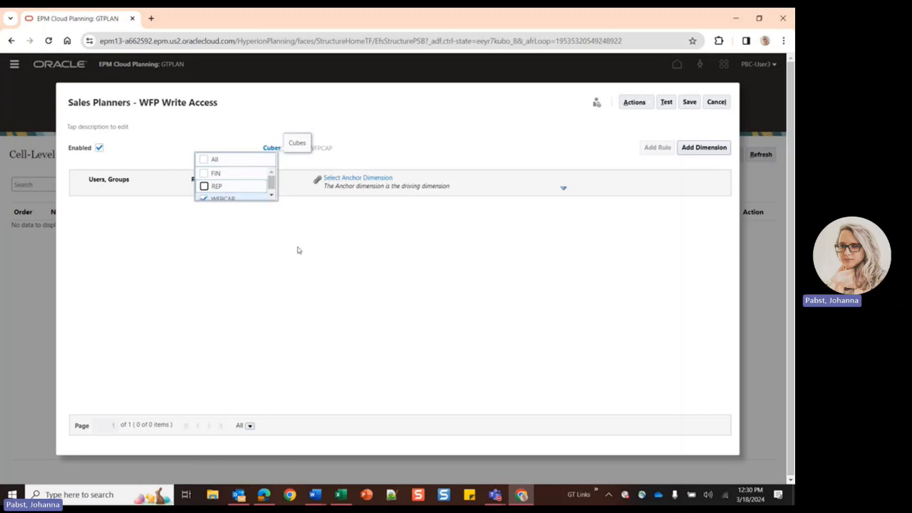
left_click(416, 122)
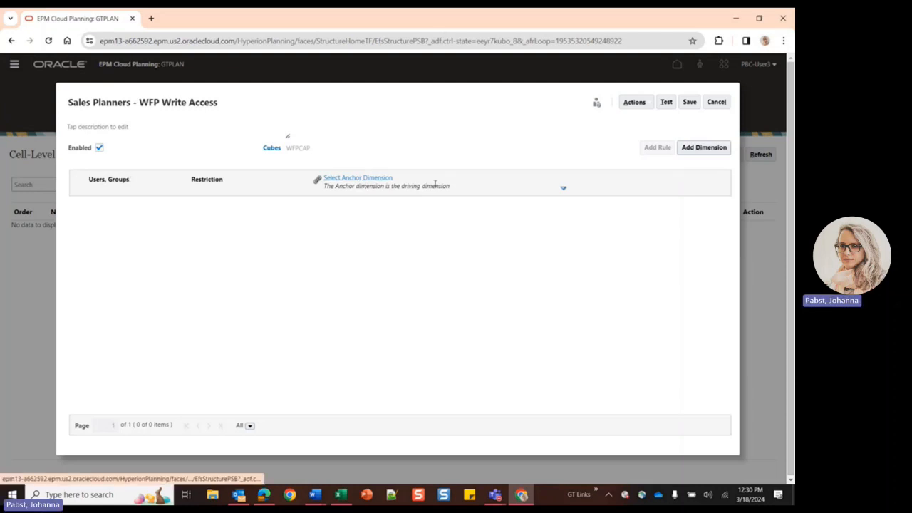
Step: Set CostCenter as the anchor dimension of the definition and add a rule
left_click(377, 182)
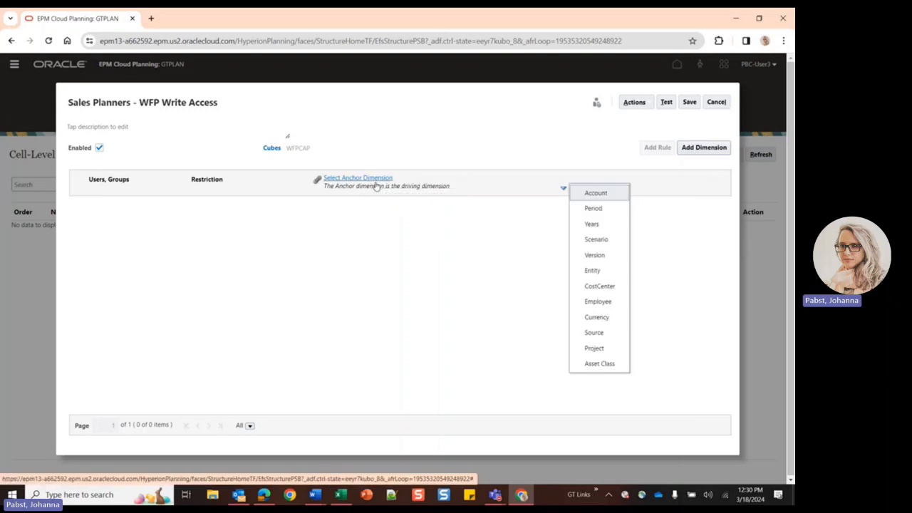
left_click(600, 286)
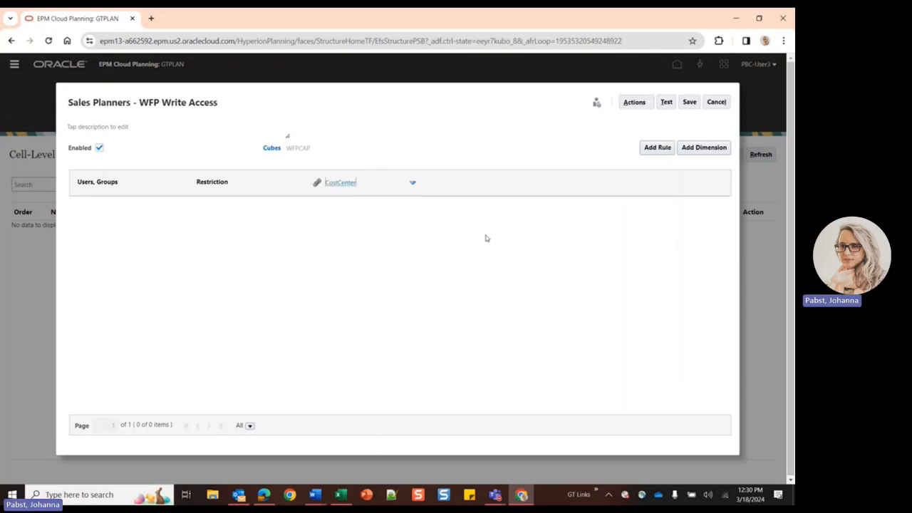
left_click(665, 150)
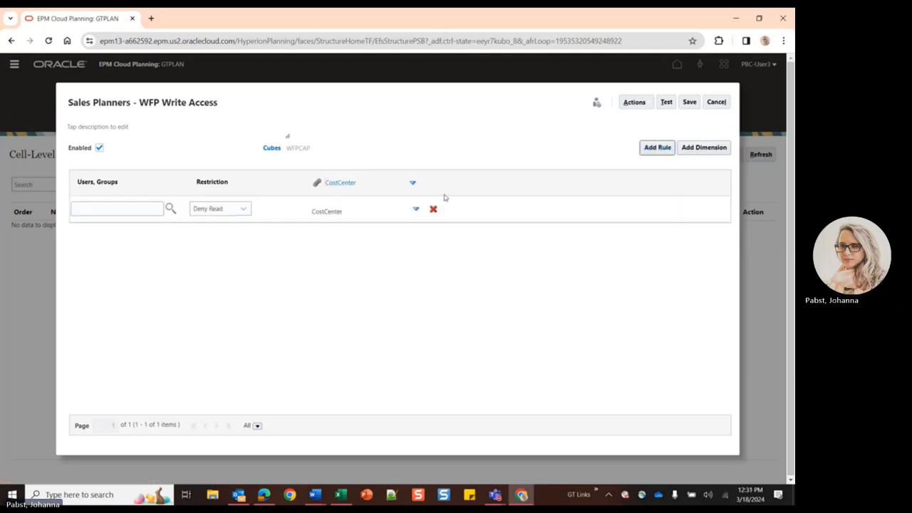
left_click(720, 149)
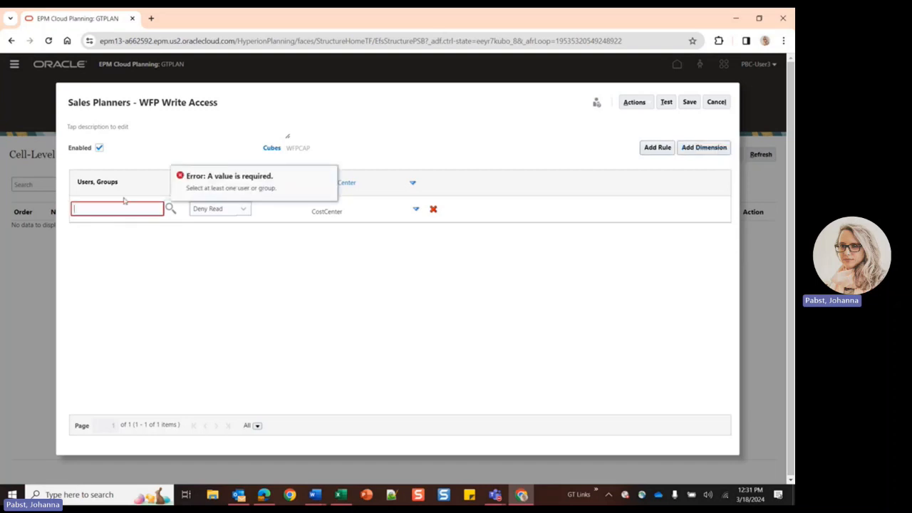
Step: Assign the group Demo_Planners_WFP_Sales_Write to the rule with the Deny Read restriction
left_click(176, 210)
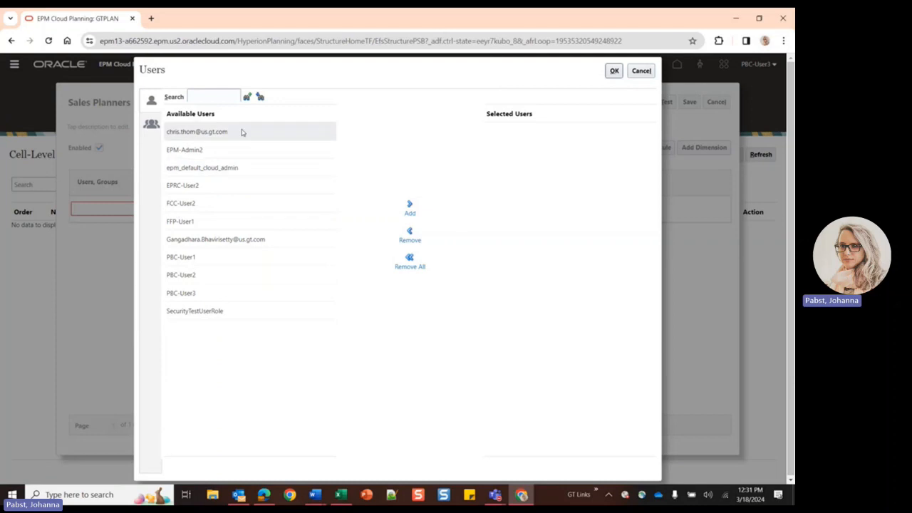
left_click(152, 128)
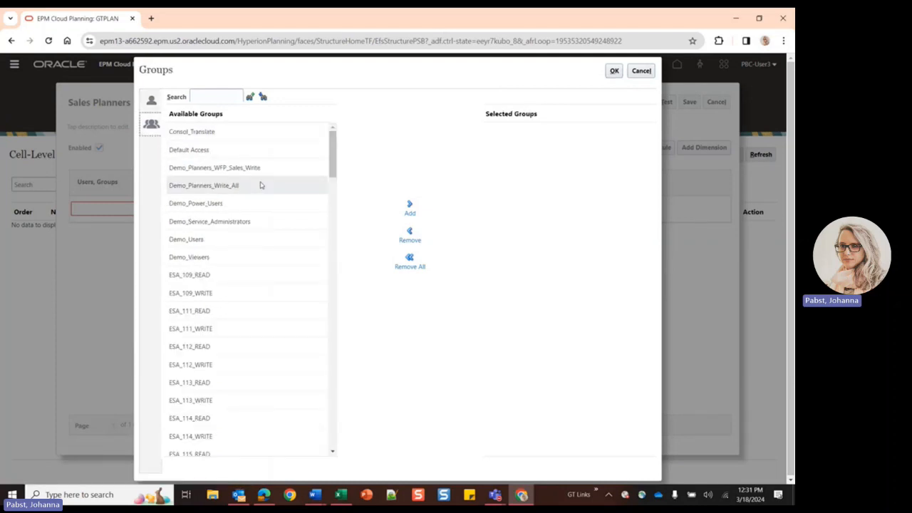
left_click(258, 169)
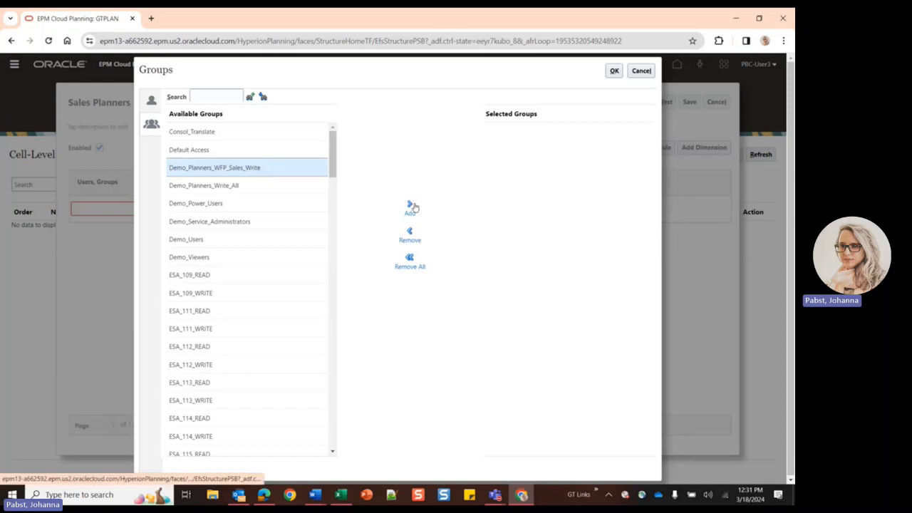
left_click(410, 207)
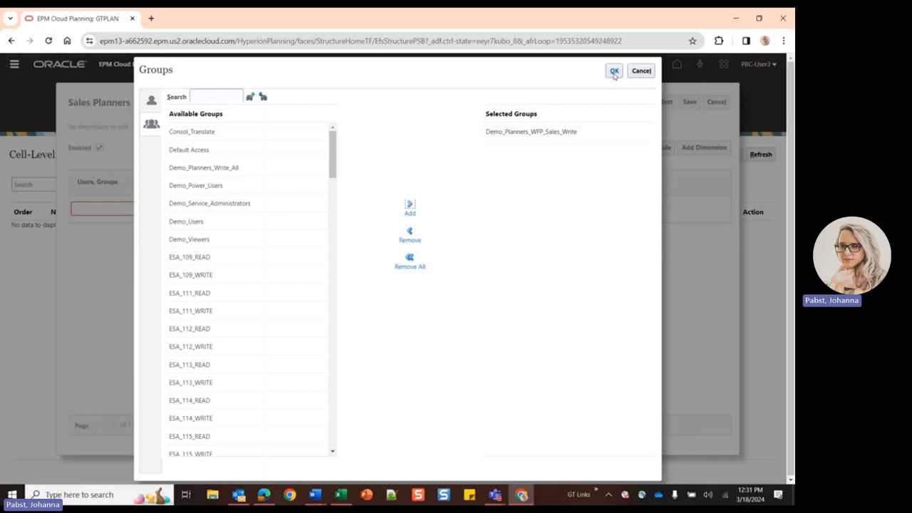
left_click(614, 72)
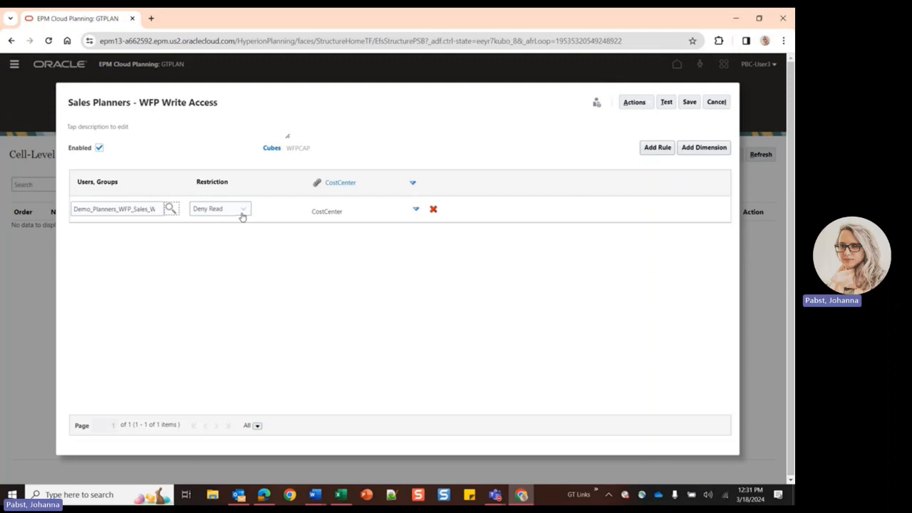
left_click(242, 217)
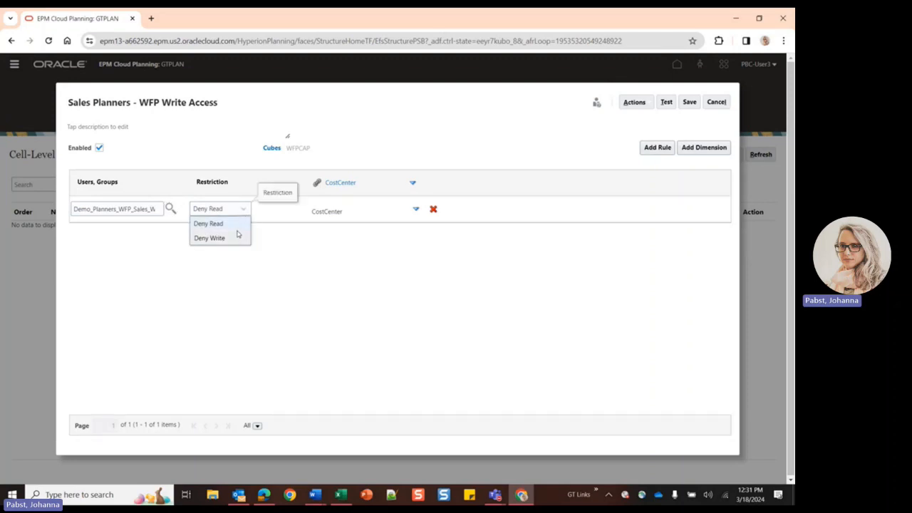
left_click(289, 248)
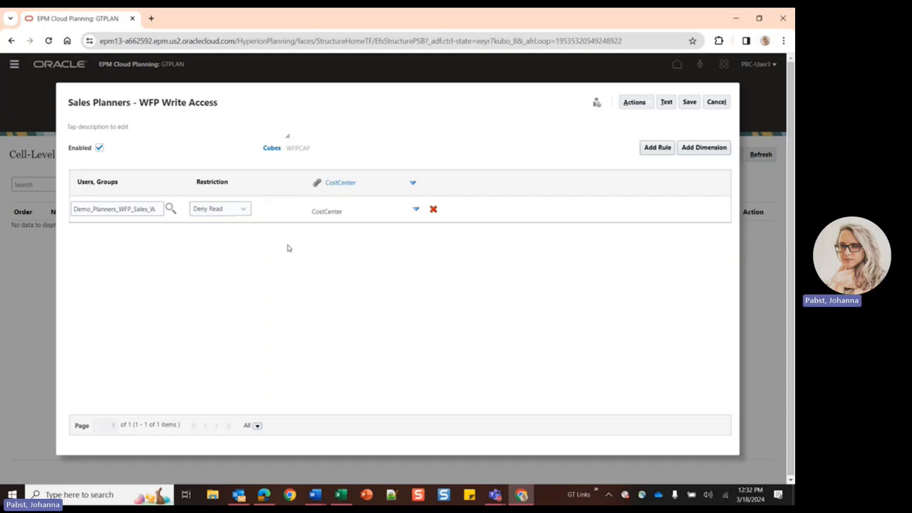
Step: Add the Employee dimension to the security definition alongside the CostCenter anchor
left_click(717, 152)
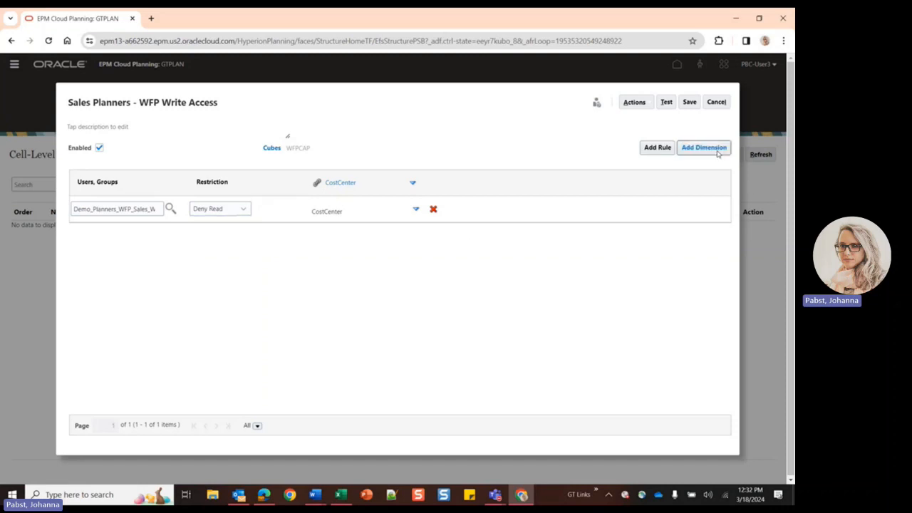
left_click(603, 238)
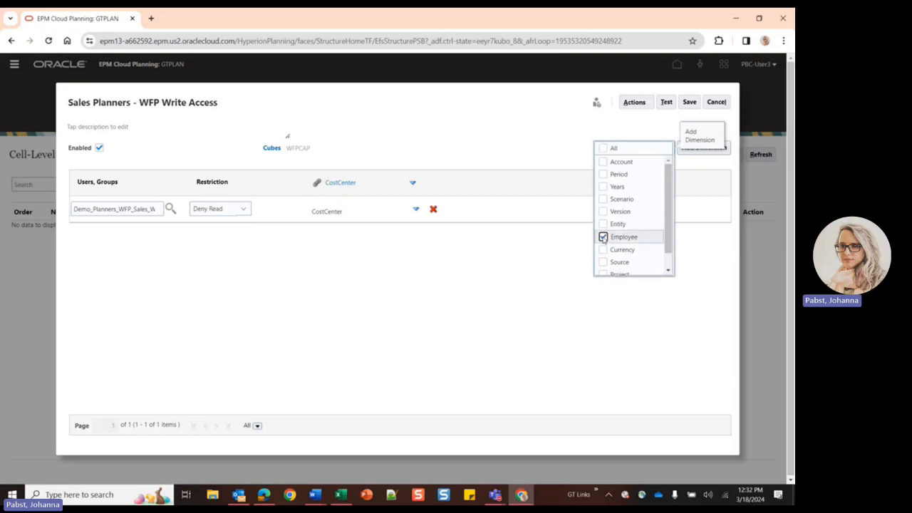
left_click(480, 266)
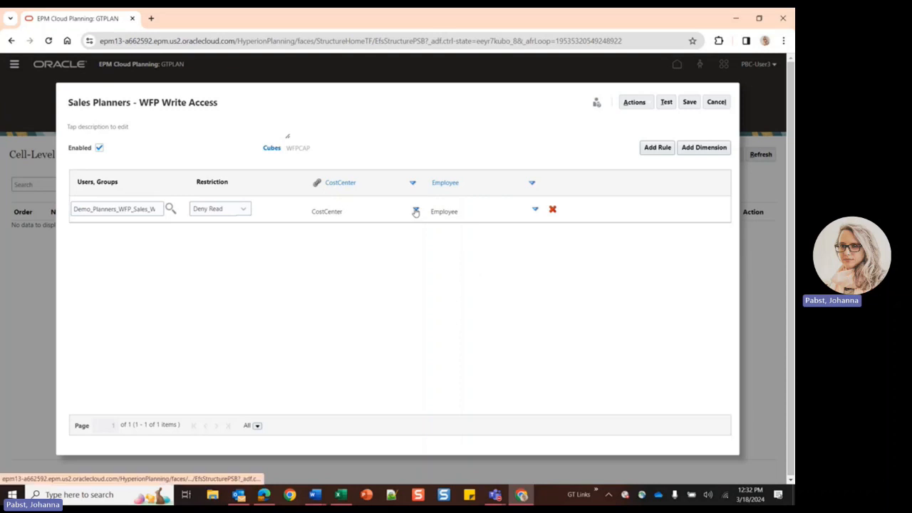
Step: Set the rule's Employee members to the inclusive descendants (IDescendants) of Total Employees
left_click(535, 211)
left_click(582, 214)
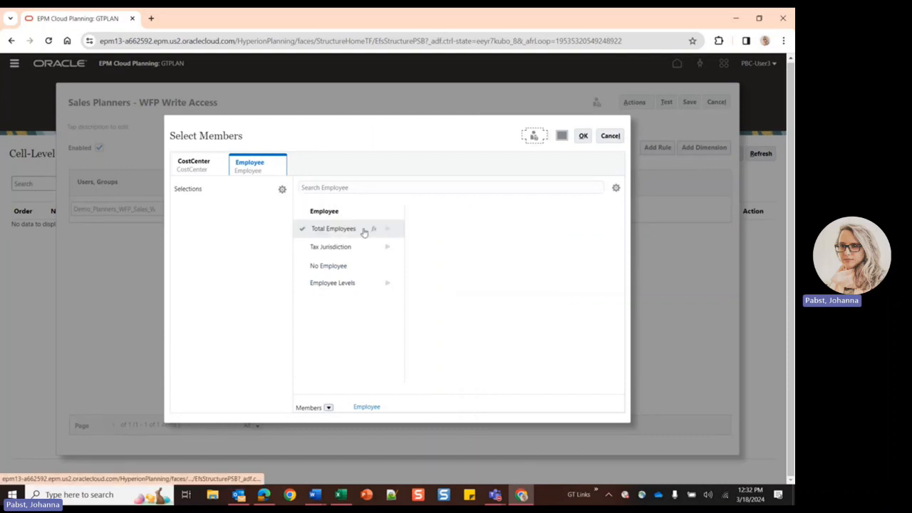
left_click(373, 230)
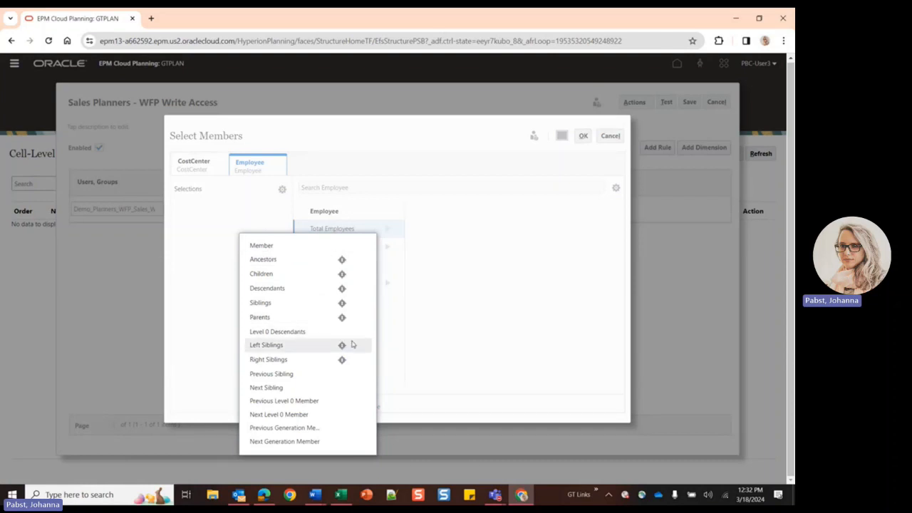
left_click(341, 288)
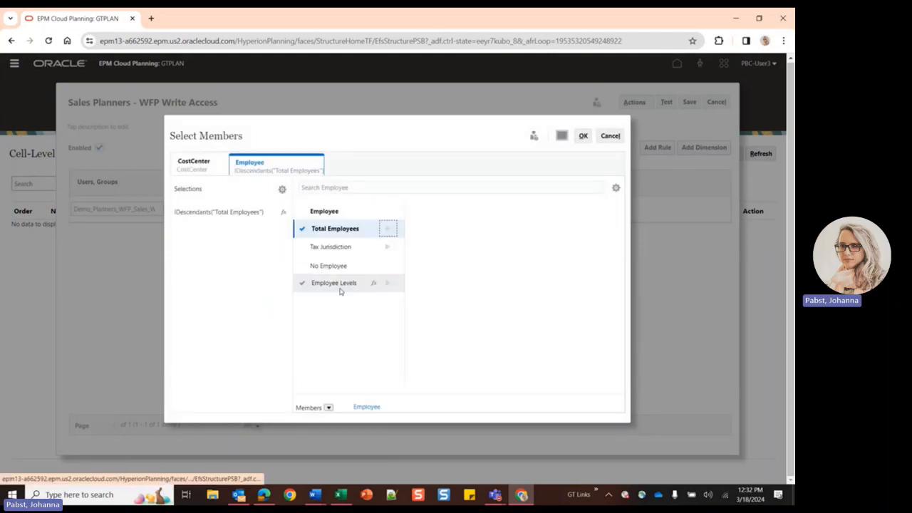
left_click(584, 136)
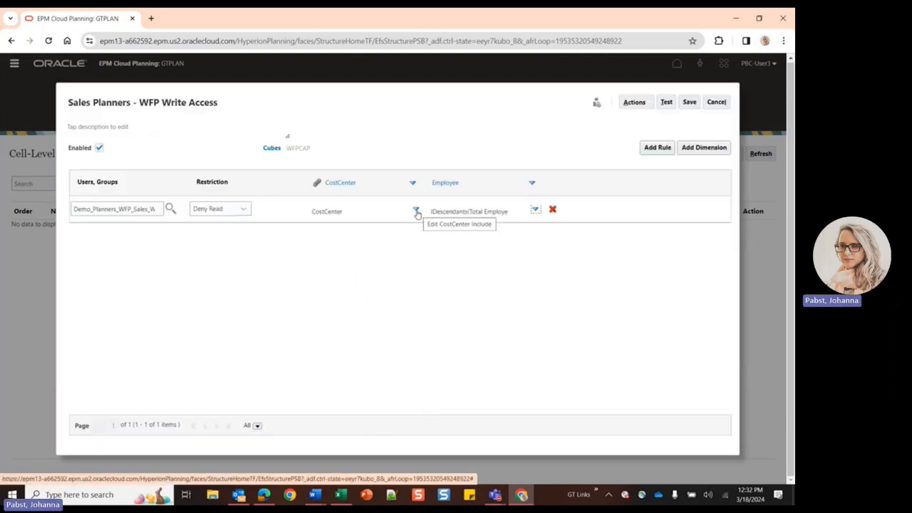
Step: Set the rule's CostCenter members to the inclusive descendants (IDescendants) of Total Cost Centers
left_click(416, 212)
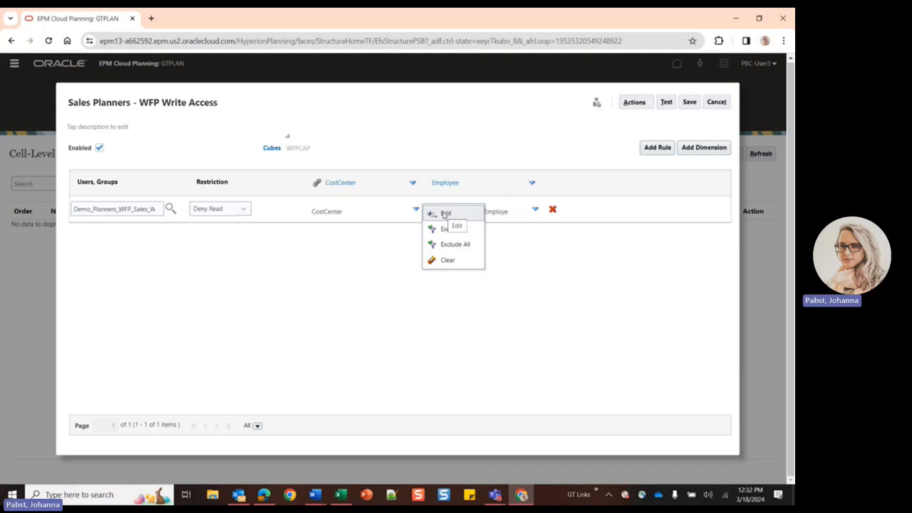
left_click(445, 215)
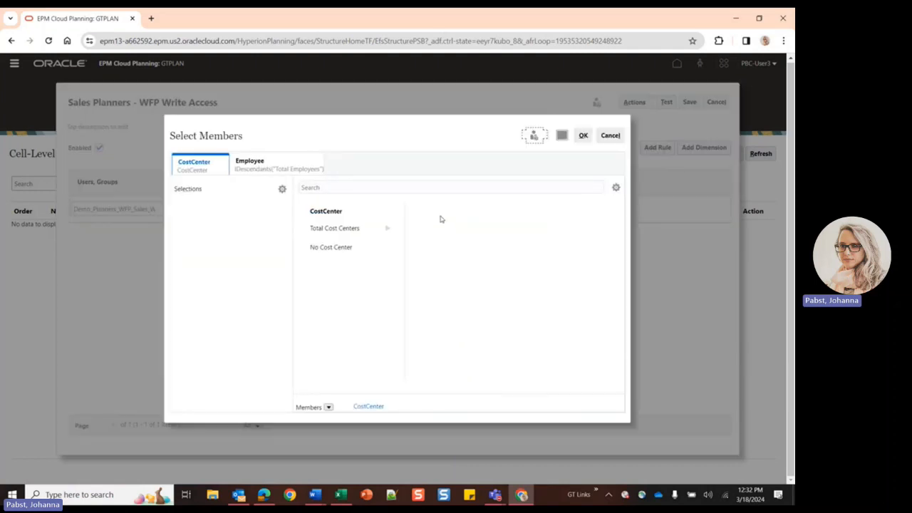
left_click(387, 228)
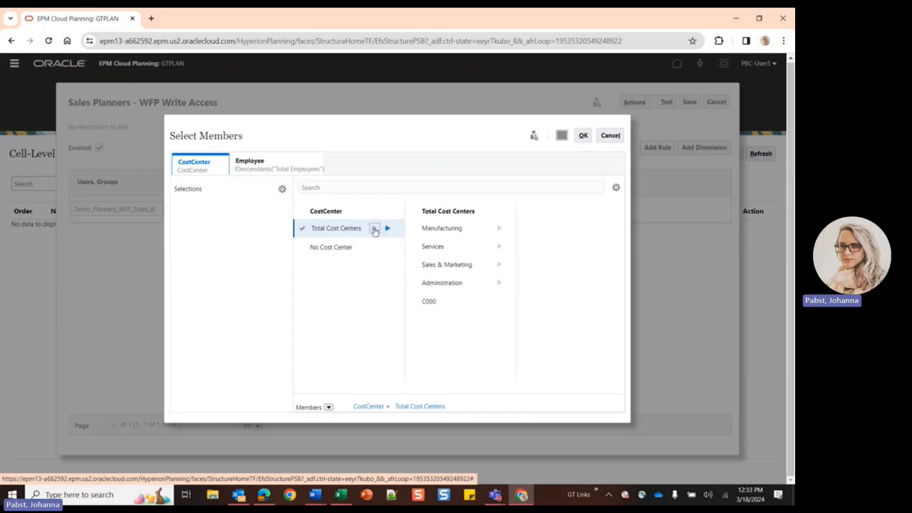
left_click(375, 229)
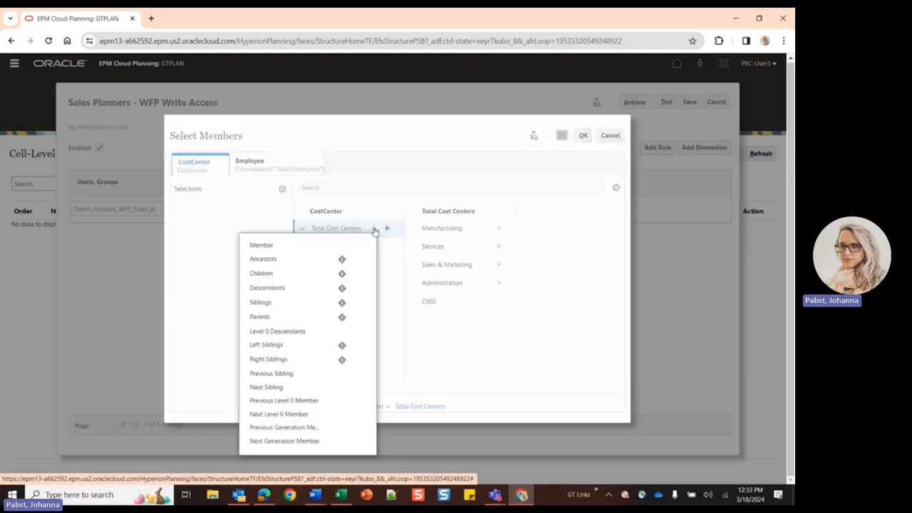
left_click(342, 287)
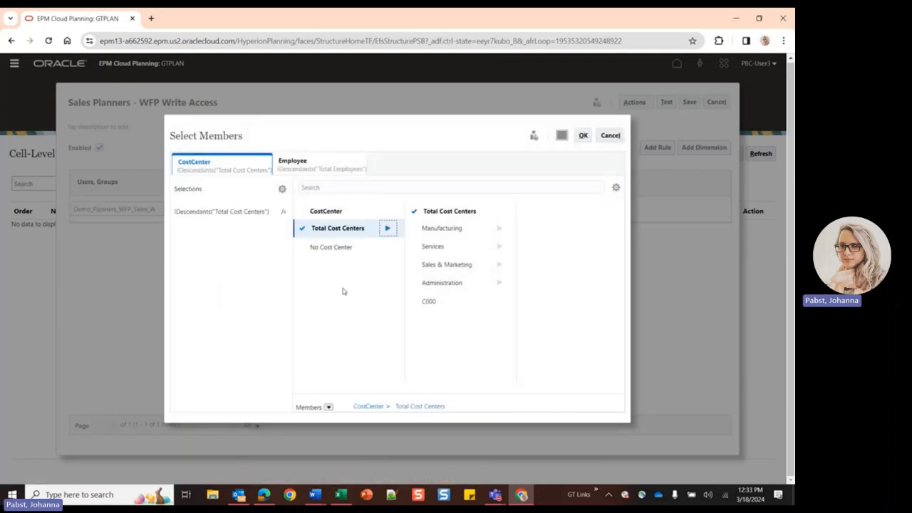
left_click(584, 135)
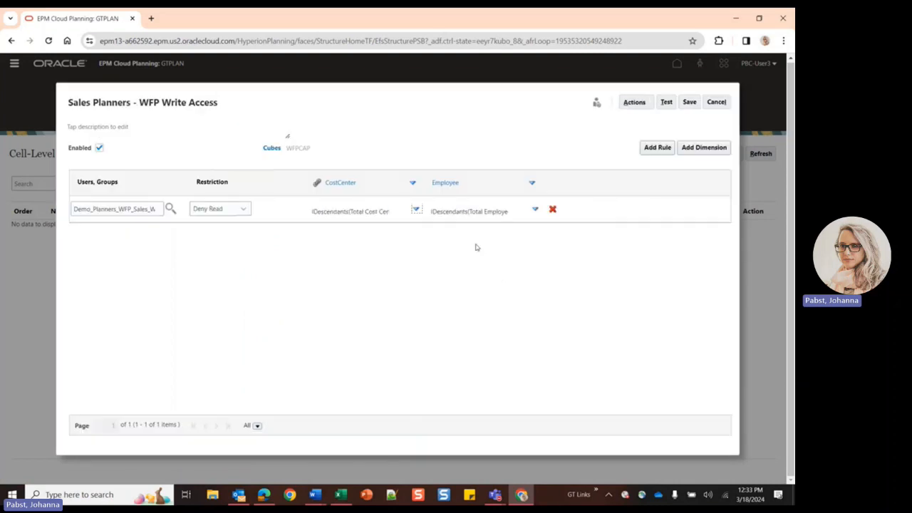
Step: Add a CostCenter exclusion to the rule for the inclusive descendants (IDescendants) of Sales & Marketing
left_click(417, 209)
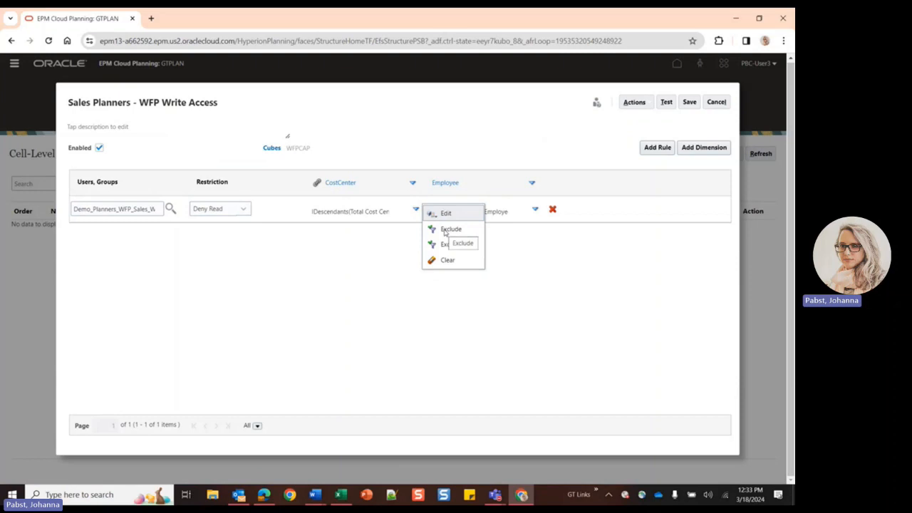
left_click(446, 230)
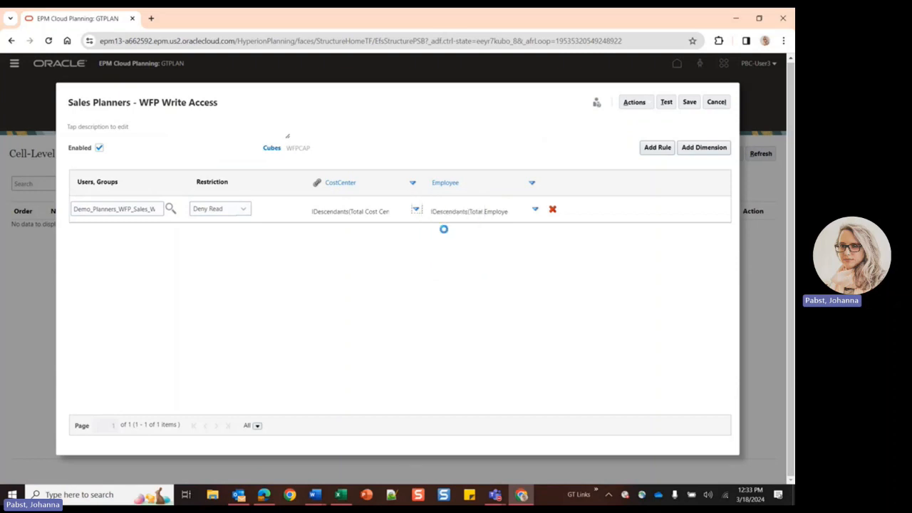
left_click(417, 231)
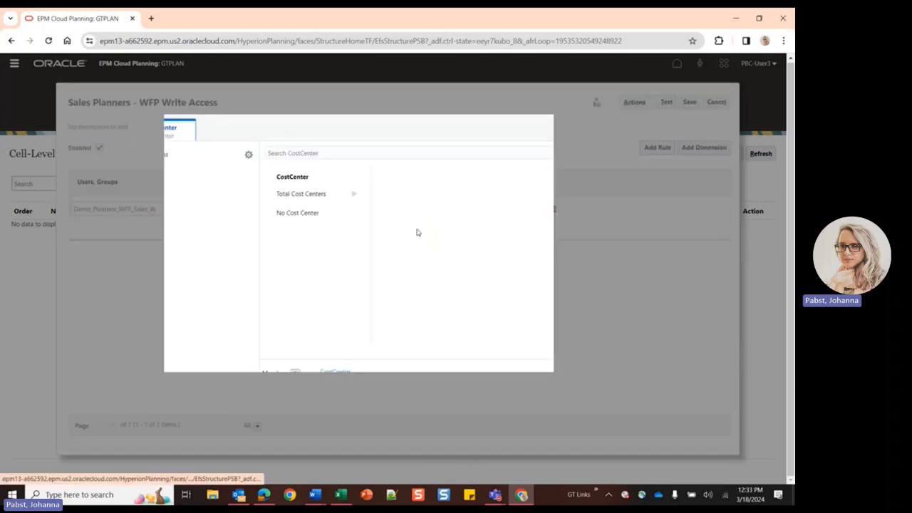
left_click(387, 229)
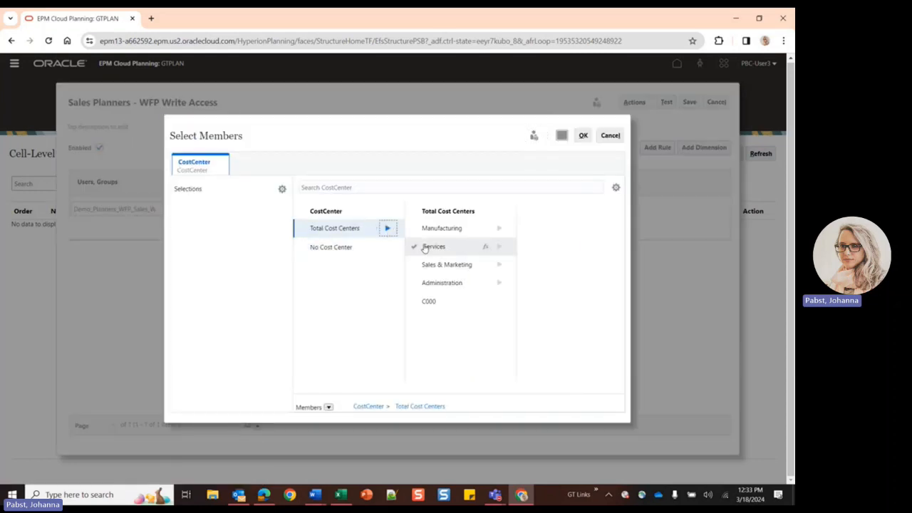
left_click(486, 266)
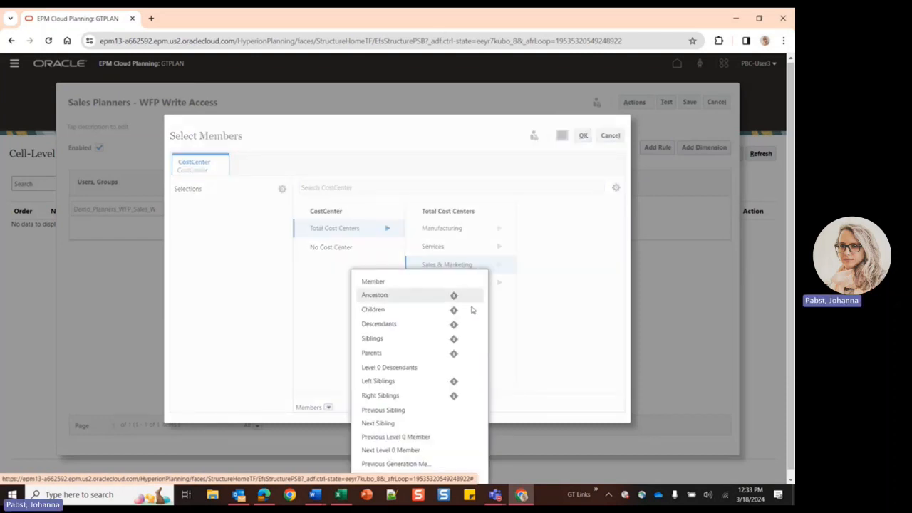
left_click(457, 325)
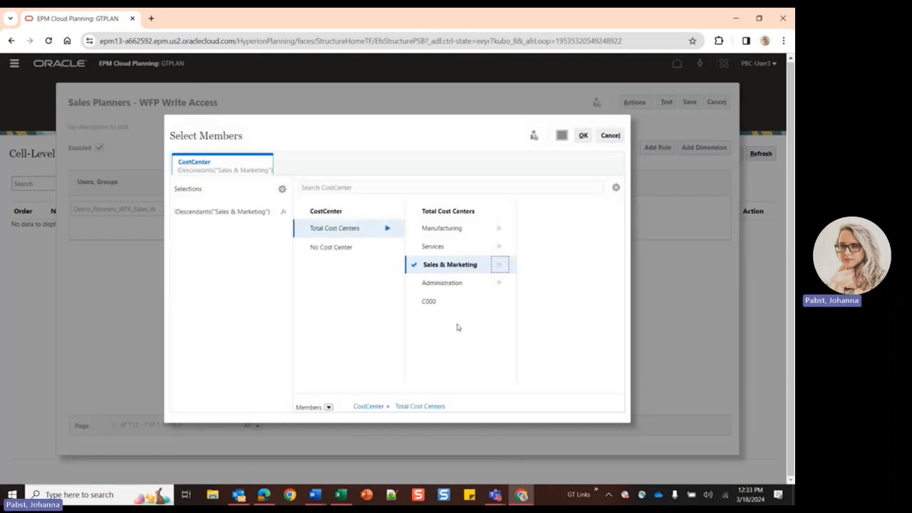
left_click(583, 136)
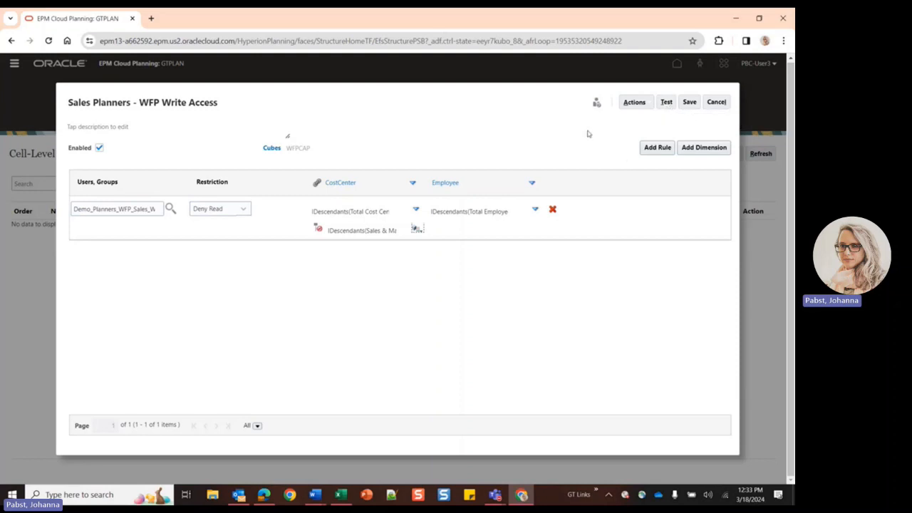
Step: Save the Sales Planners - WFP Write Access definition and return to the list of cell-level security definitions
left_click(689, 102)
left_click(450, 181)
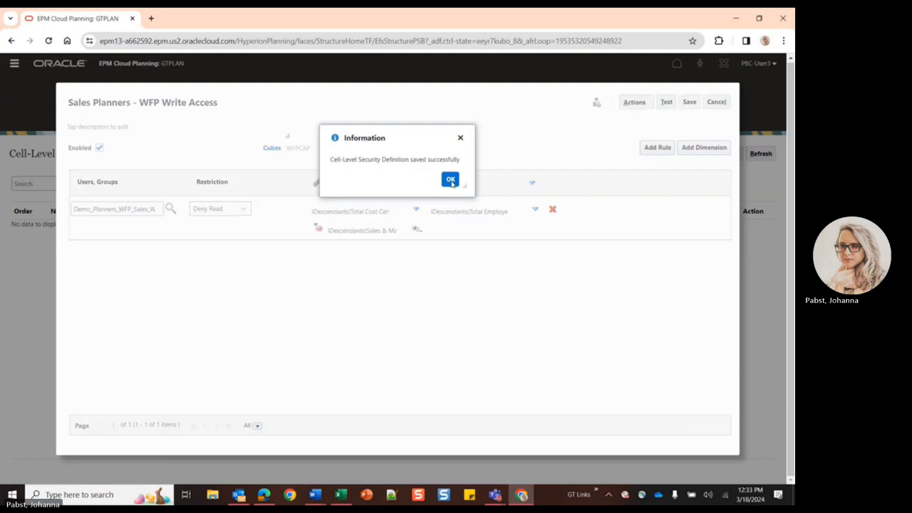
left_click(716, 102)
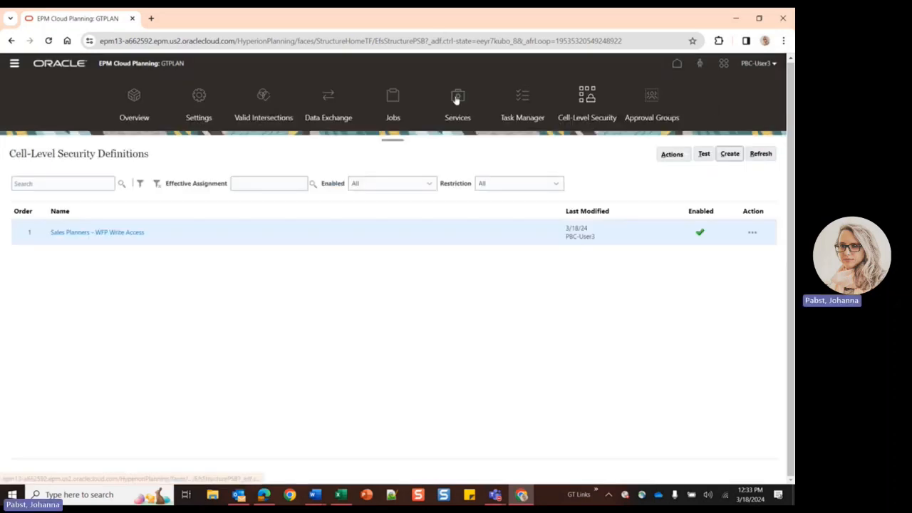
Step: Open Access Control and check which users are assigned to the Demo_Planners_Write_All group
left_click(15, 63)
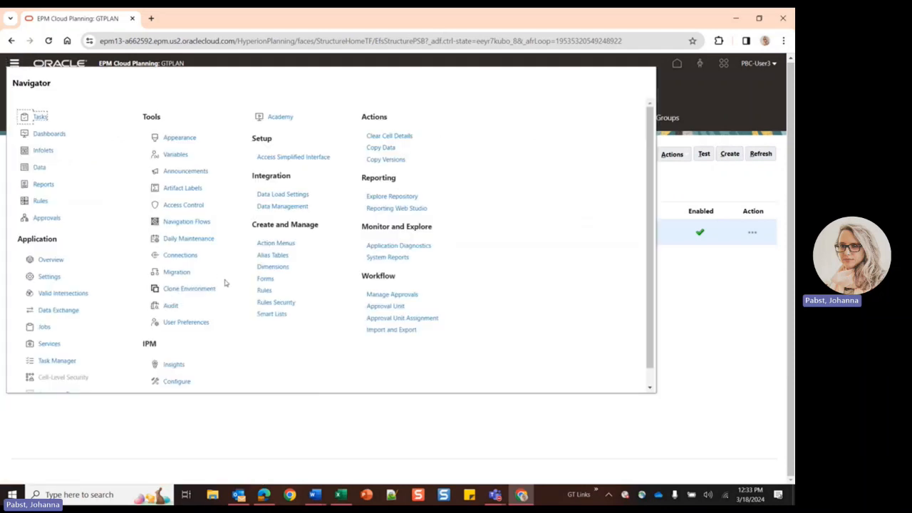
left_click(191, 208)
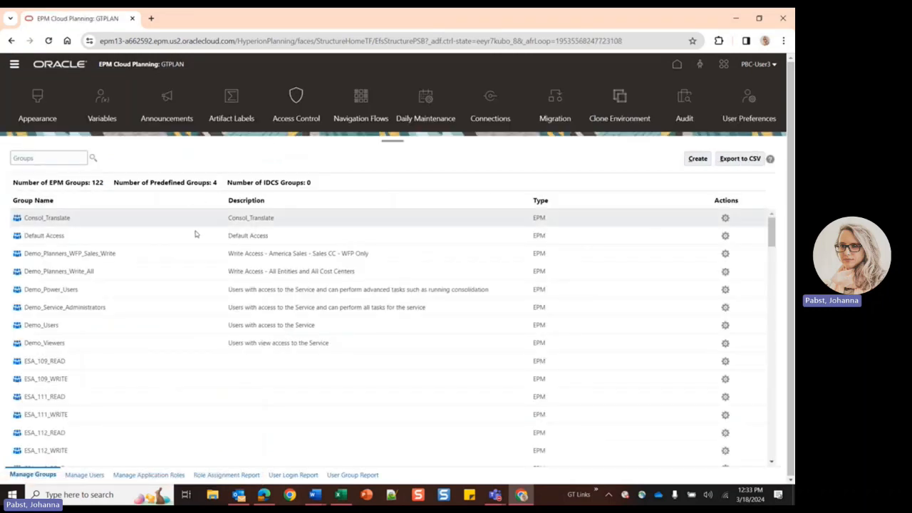
left_click(725, 272)
left_click(691, 277)
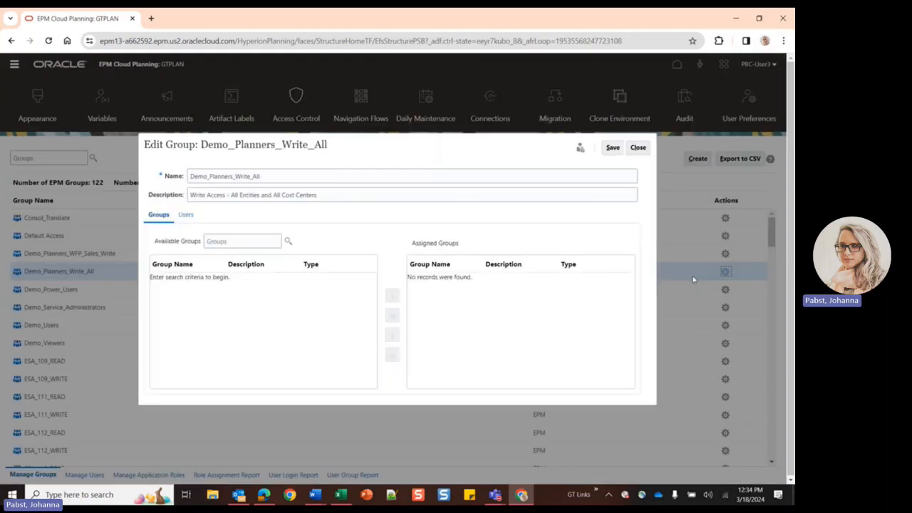
left_click(185, 214)
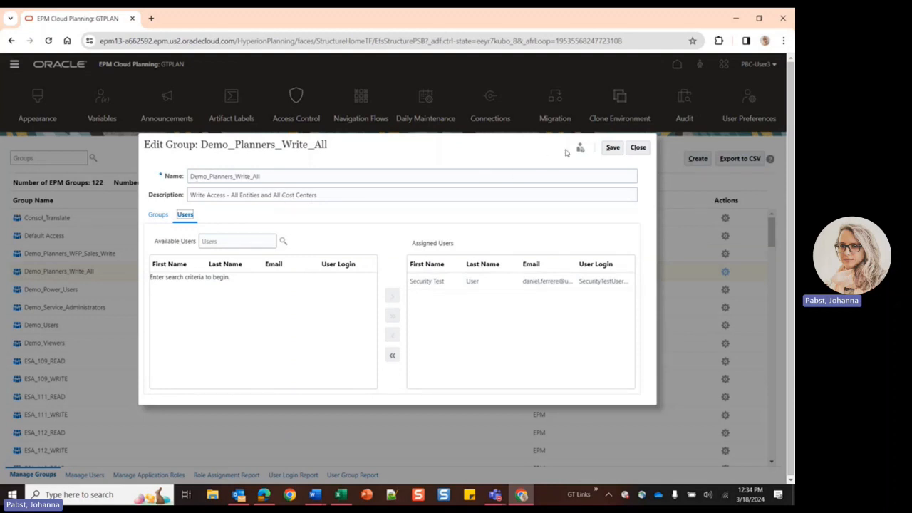
left_click(637, 147)
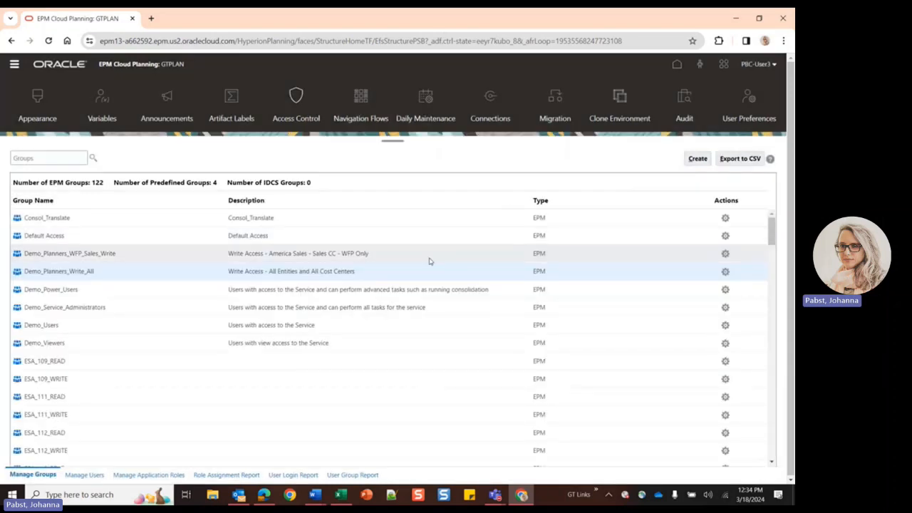
Step: Check which users are assigned to the Demo_Planners_WFP_Sales_Write group, leaving the group as it is
left_click(726, 254)
left_click(700, 260)
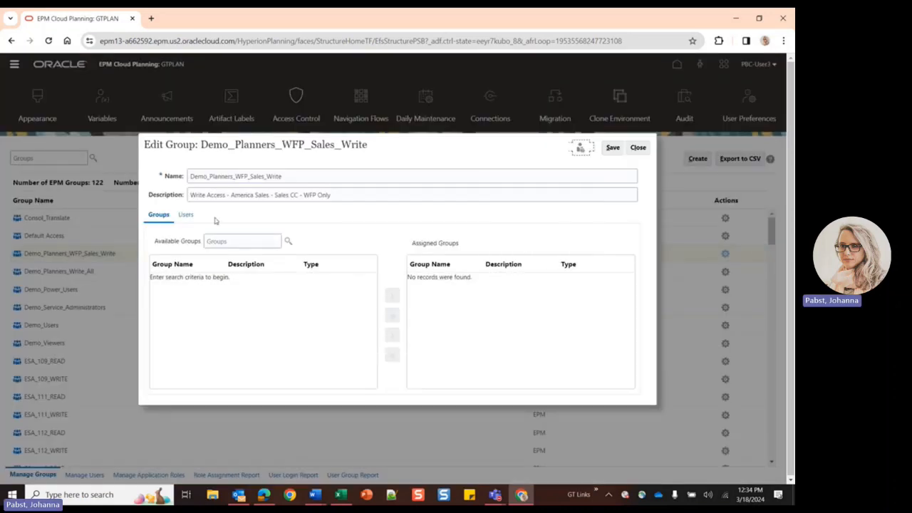
left_click(185, 214)
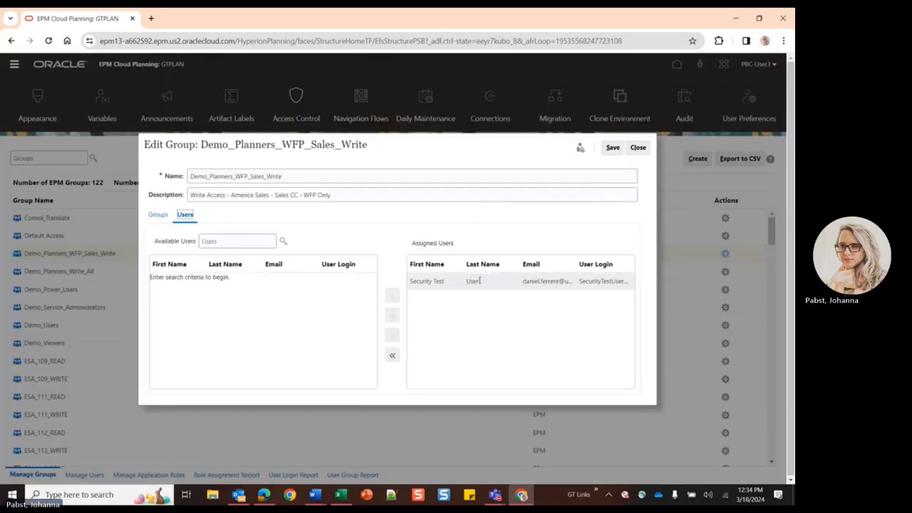
left_click(639, 150)
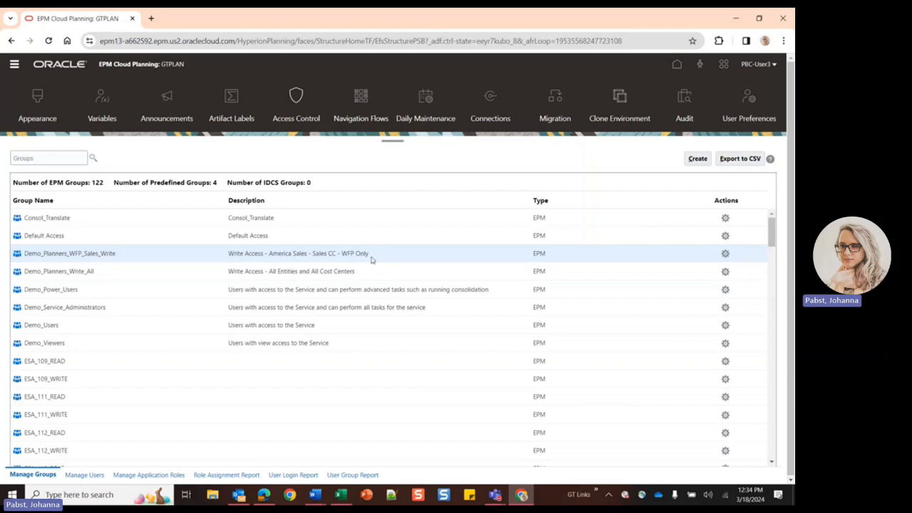
Step: Sign out of the administrator session and confirm ending it
left_click(775, 64)
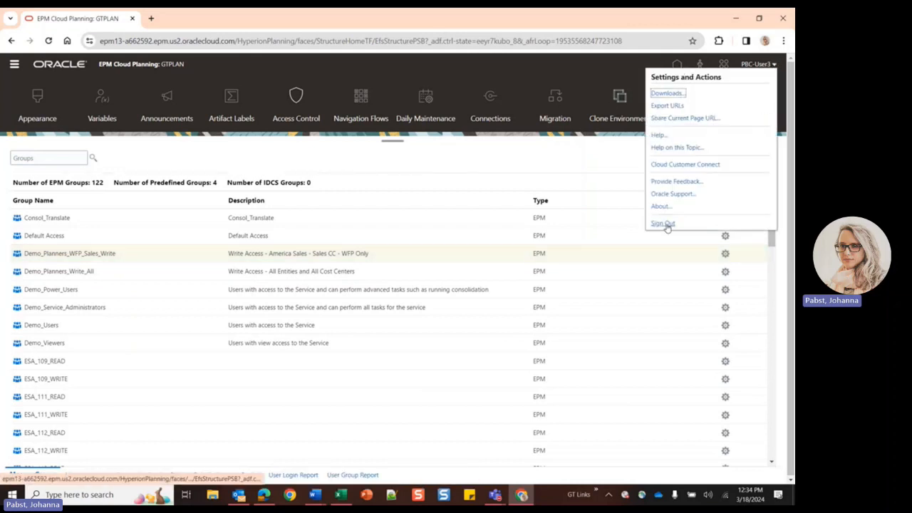
left_click(665, 223)
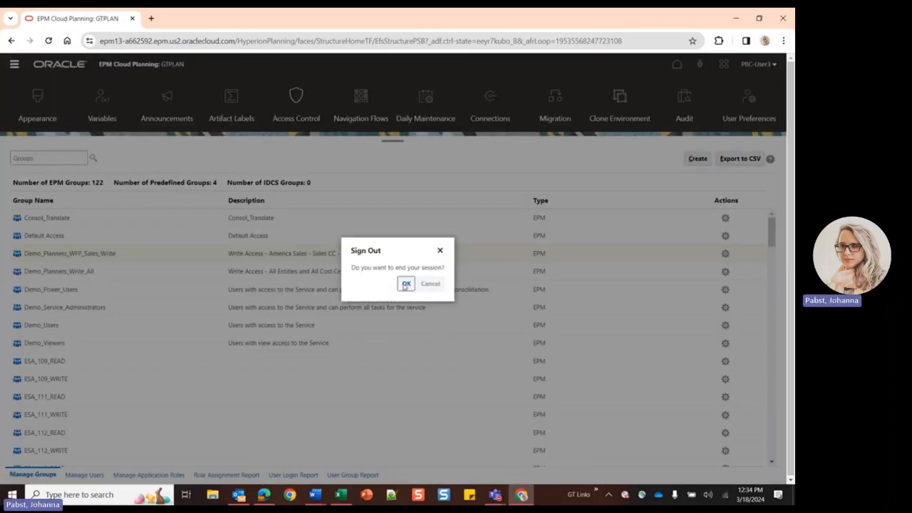
left_click(406, 284)
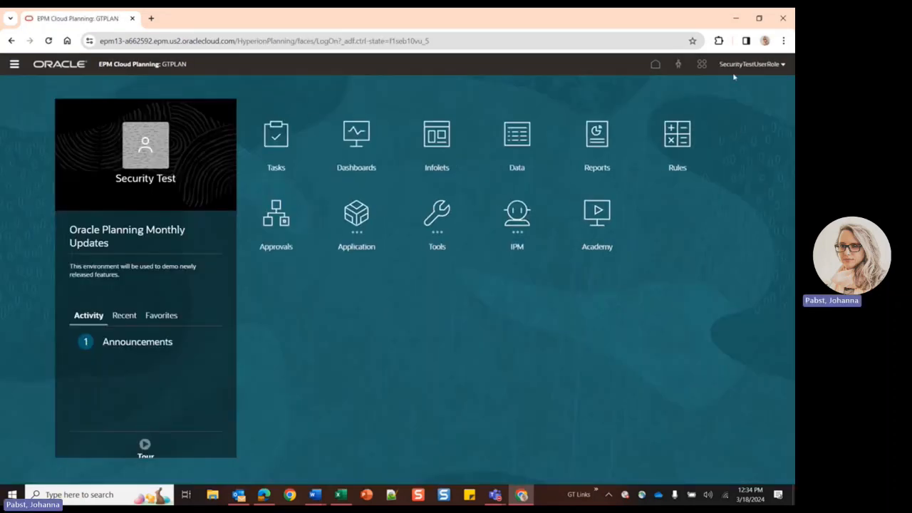
Step: Open the B405 Budget Net Income Review - Demo form from the Demo folder of the data entry library
left_click(518, 142)
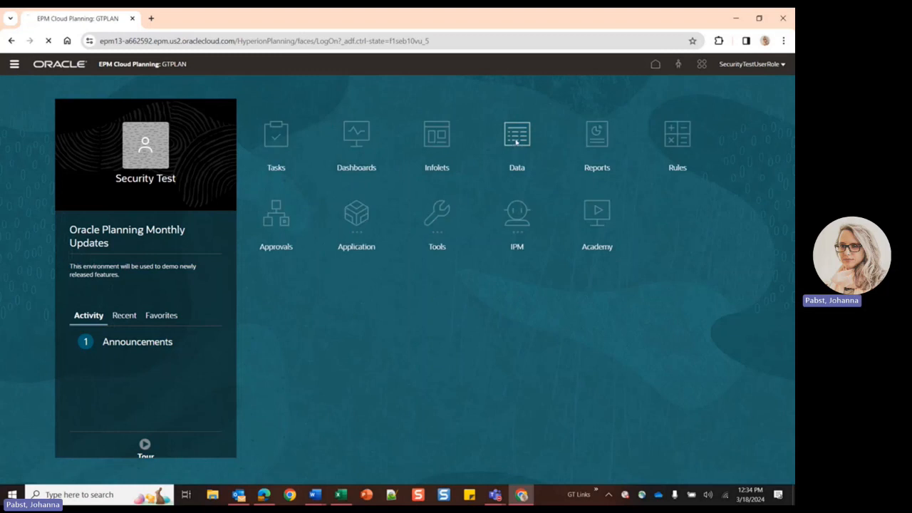
left_click(34, 259)
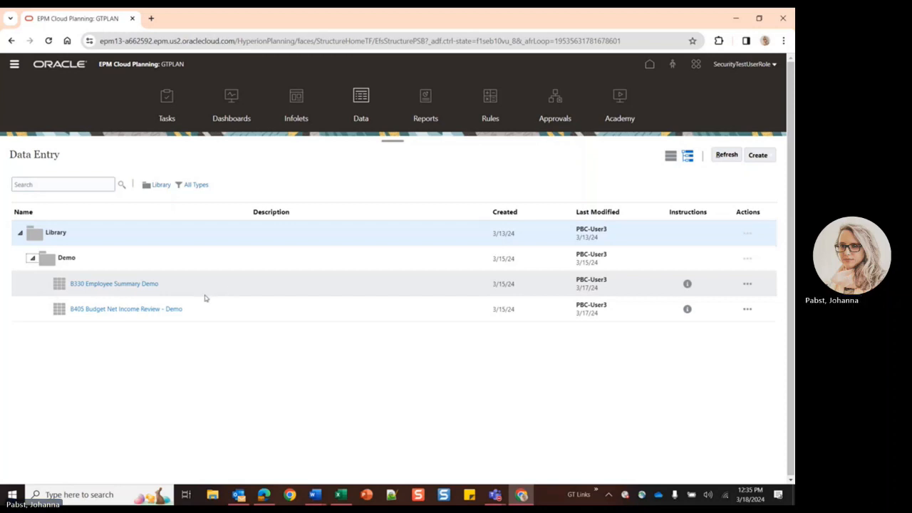
left_click(158, 311)
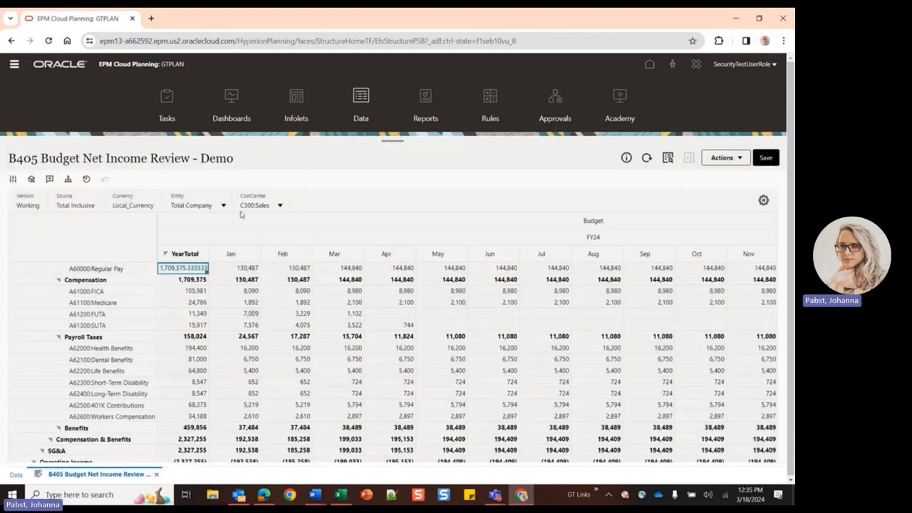
Step: Switch the form's CostCenter to Total Cost Centers to view the budget across all cost centers
left_click(282, 205)
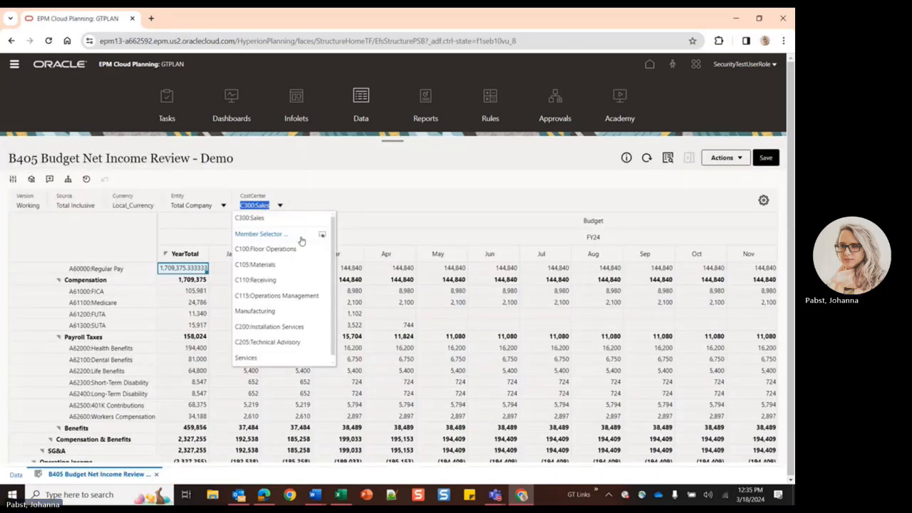
scroll(297, 316, "down", 4)
scroll(296, 360, "down", 3)
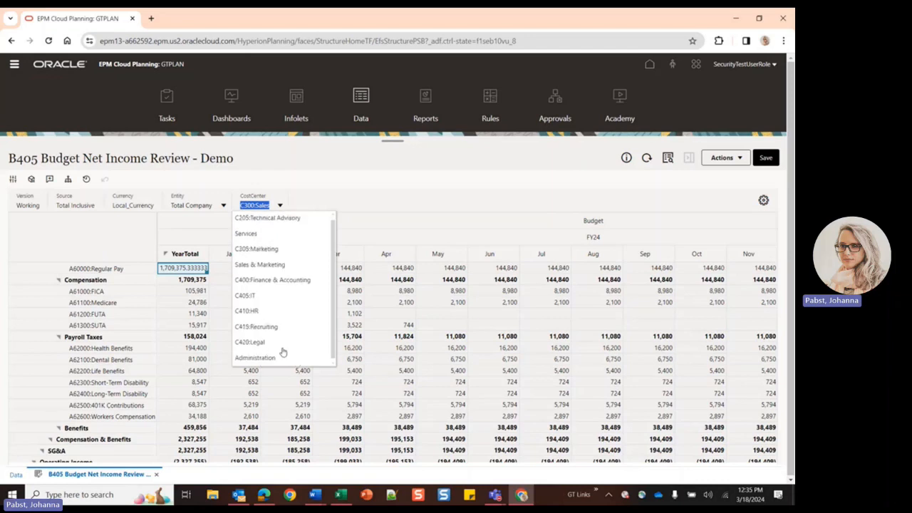
left_click(260, 342)
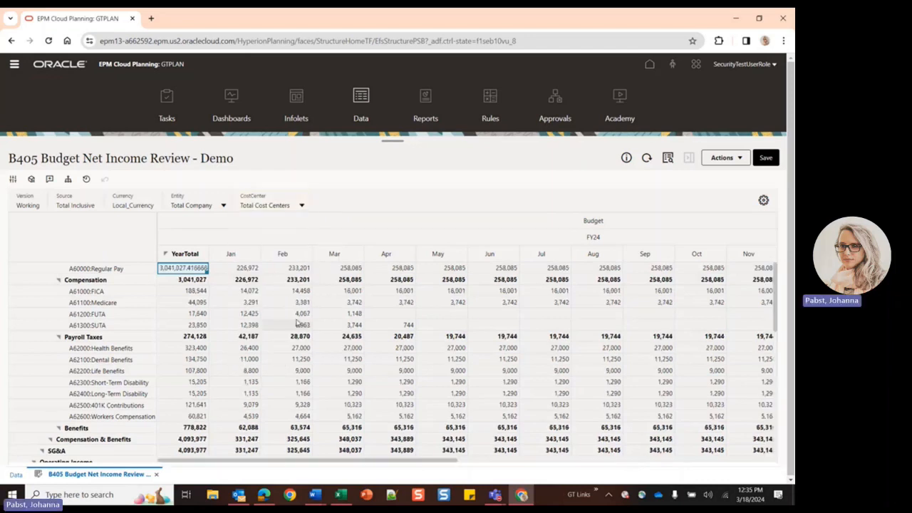
Step: Review the form's budget data for cost centers C105:Materials and C400:Finance & Accounting by switching CostCenter to each in turn
left_click(301, 206)
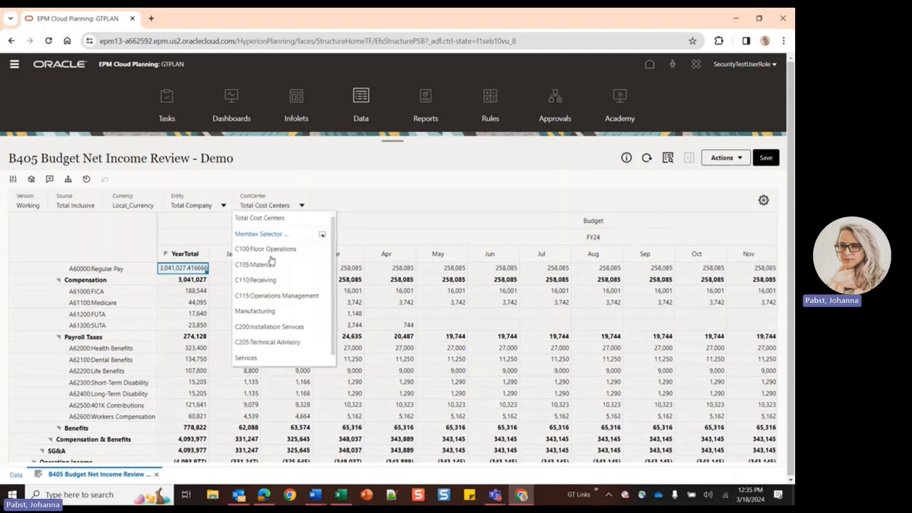
left_click(257, 264)
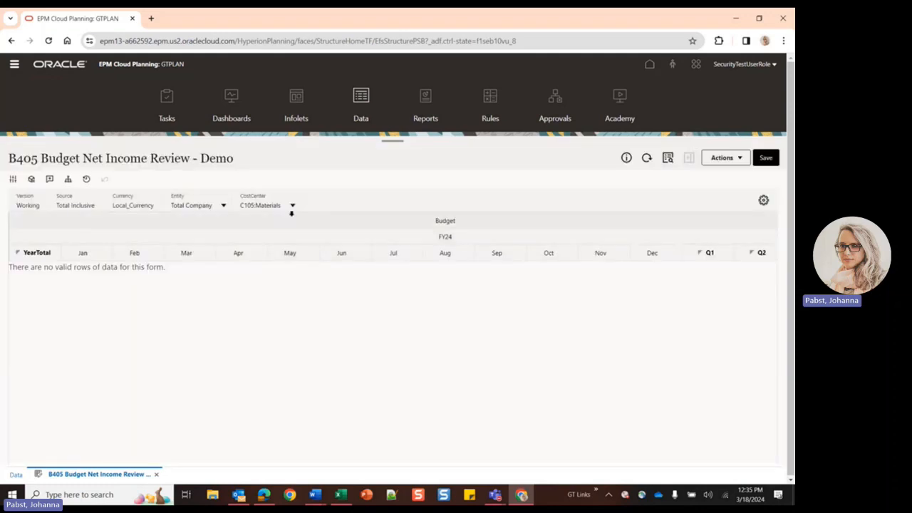
left_click(291, 206)
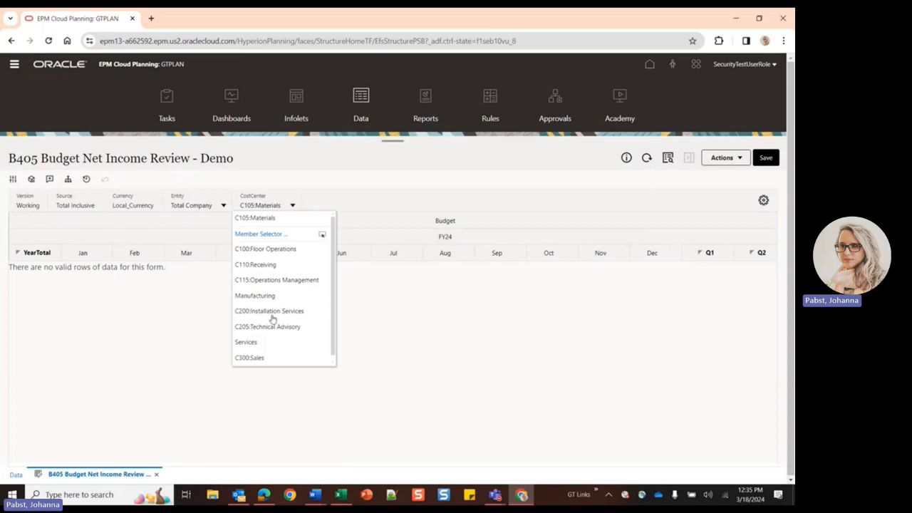
scroll(274, 306, "down", 1)
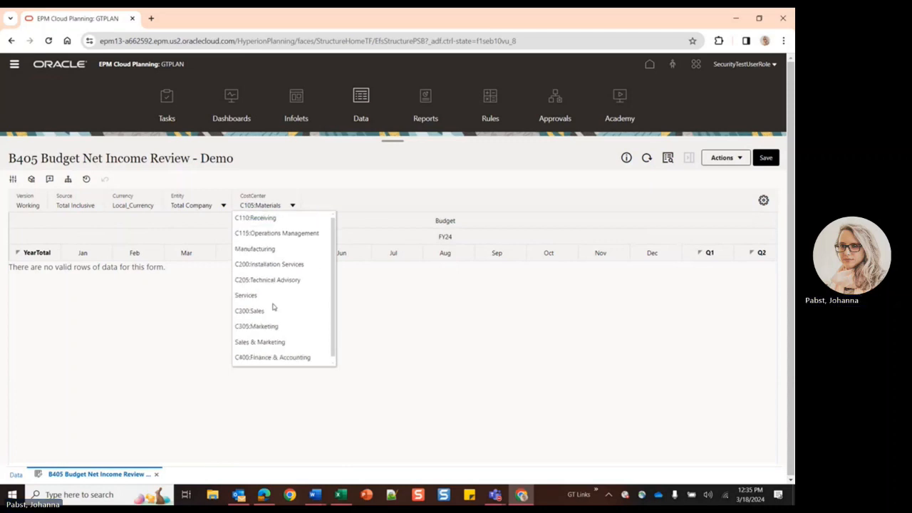
scroll(273, 306, "down", 1)
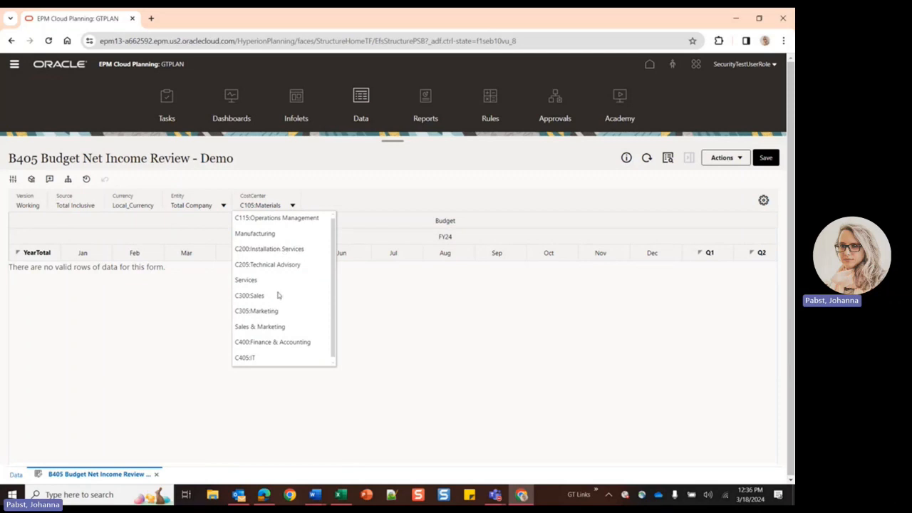
left_click(287, 344)
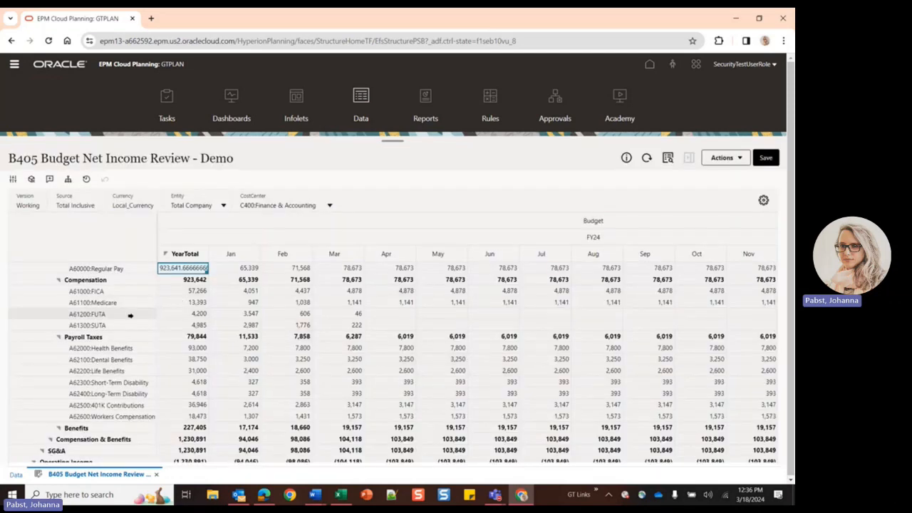
scroll(371, 313, "down", 5)
scroll(378, 324, "up", 5)
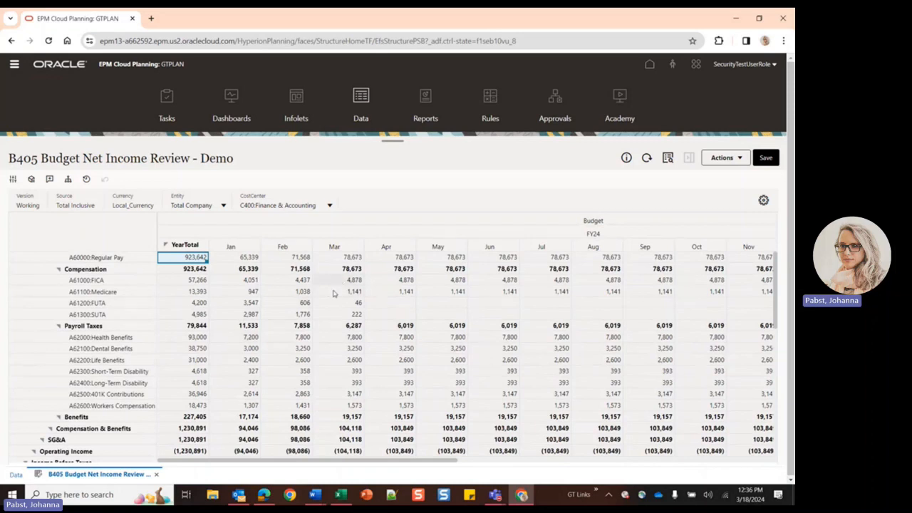
Step: Open the B330 Employee Summary Demo form from the Demo folder and examine its employee rows
left_click(16, 474)
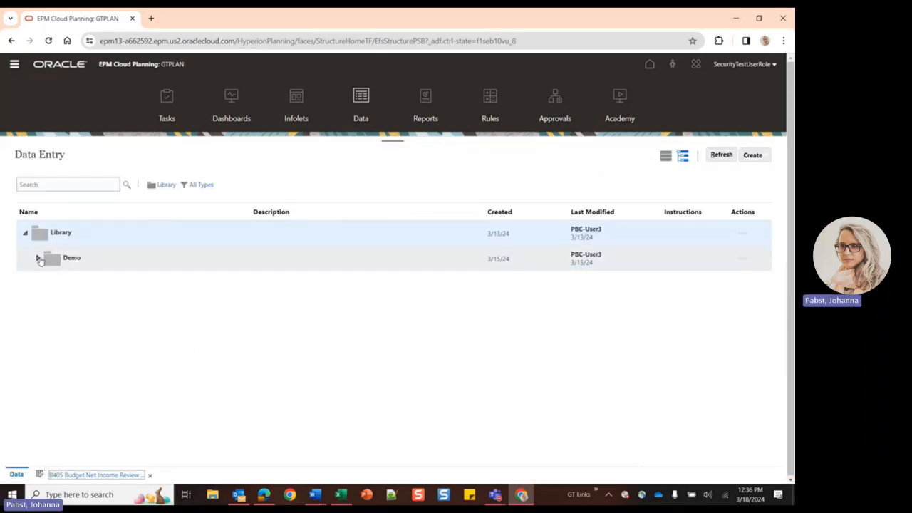
left_click(37, 258)
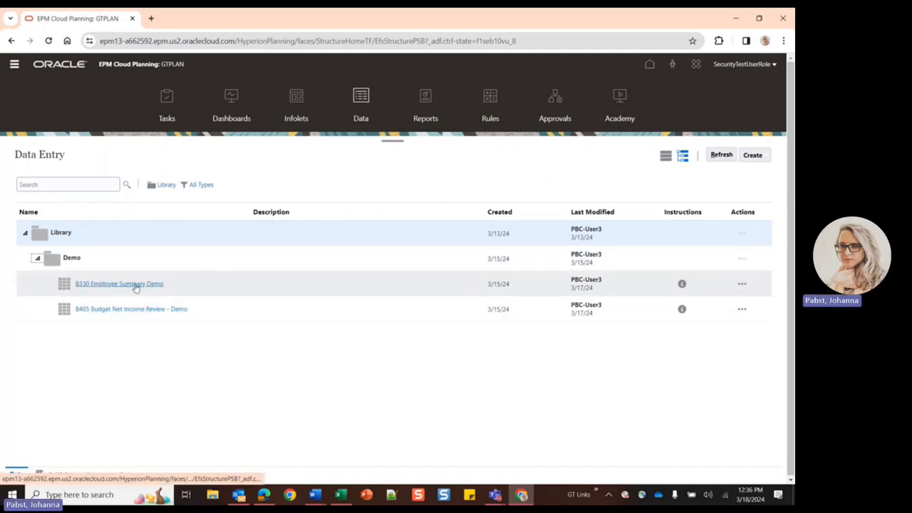
left_click(139, 285)
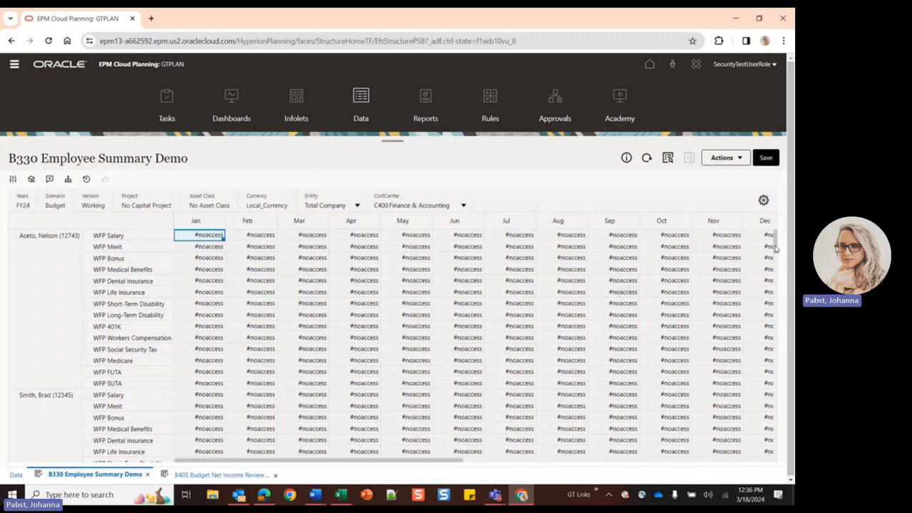
scroll(777, 261, "down", 1)
mouse_move(777, 260)
left_mouse_down()
mouse_move(775, 281)
mouse_move(774, 260)
left_mouse_up()
left_click_drag(760, 214, 754, 212)
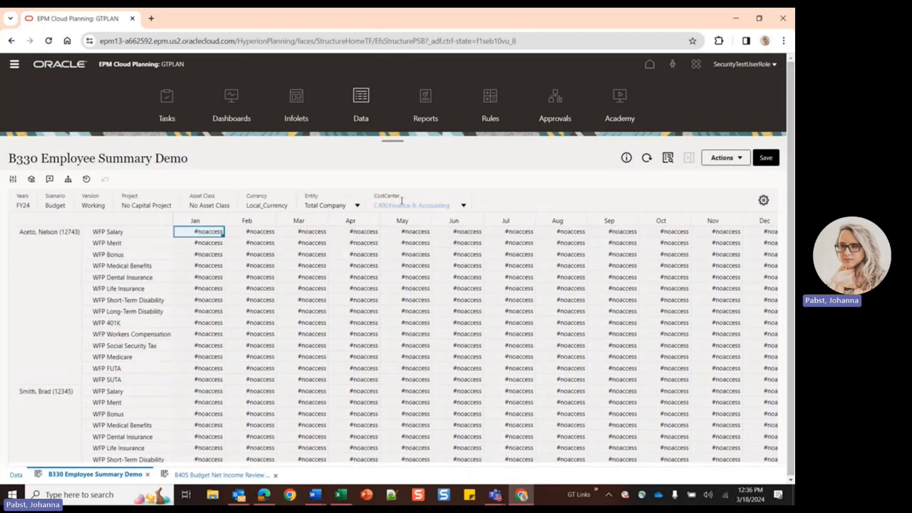
Step: Switch the employee summary's CostCenter to C300:Sales to check access to the sales employees' data
left_click(465, 208)
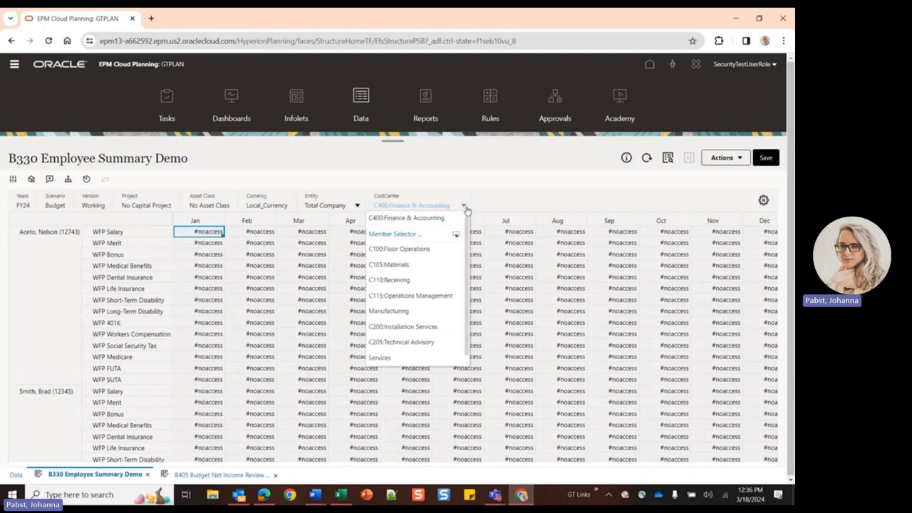
left_click(524, 188)
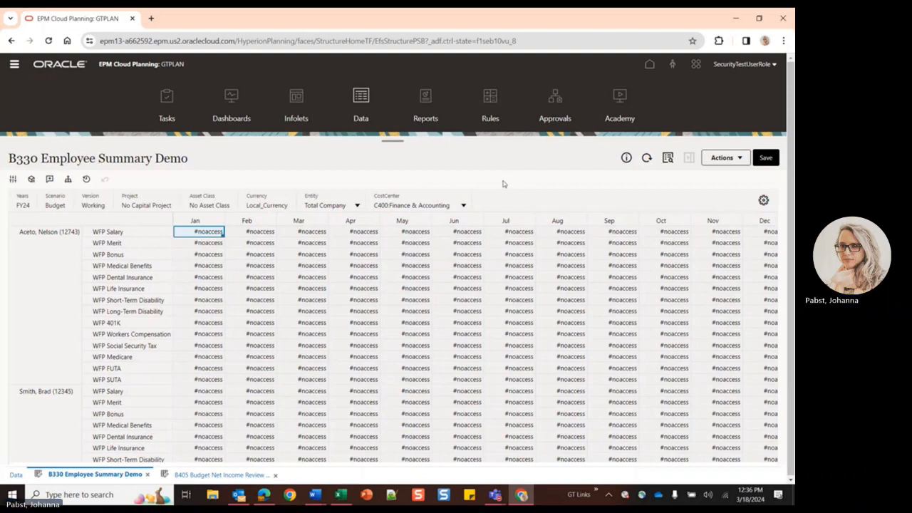
left_click(466, 206)
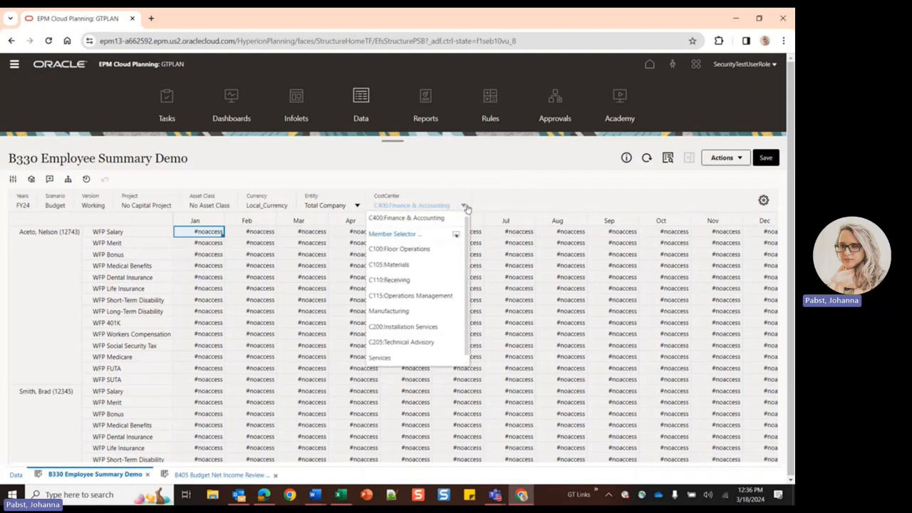
scroll(421, 317, "down", 2)
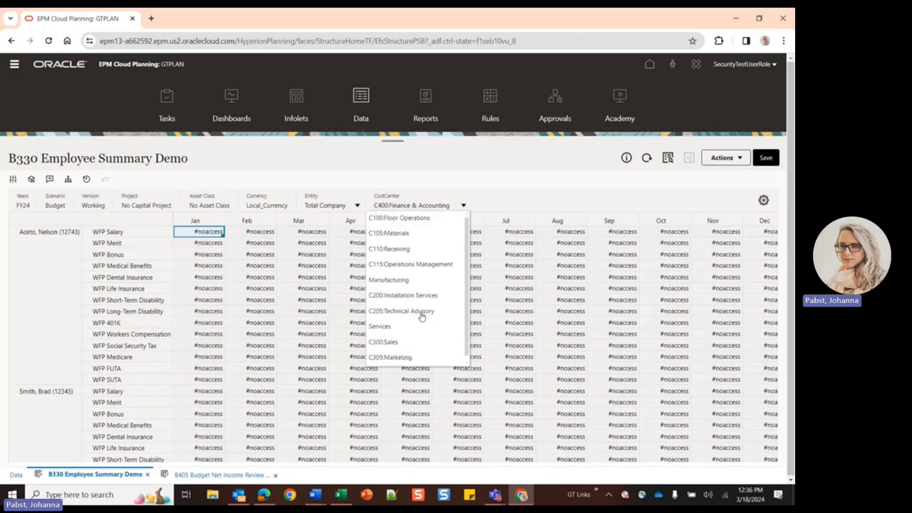
scroll(421, 317, "down", 1)
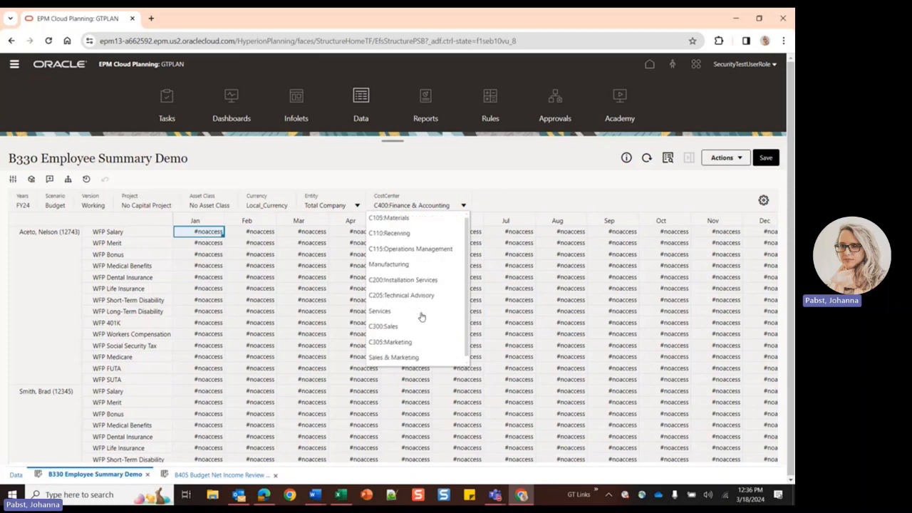
left_click(386, 327)
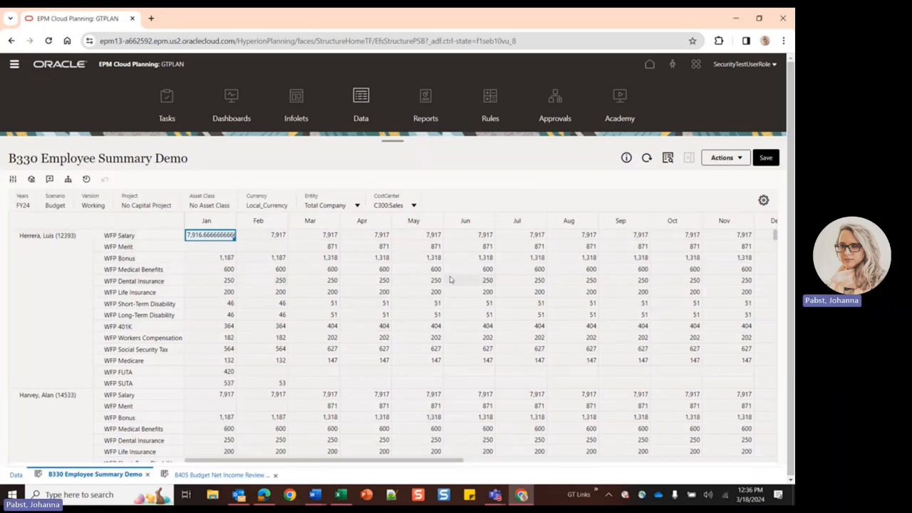
Step: Switch the employee summary's CostCenter back to C400:Finance & Accounting and examine the access across its employees
left_click(413, 204)
scroll(404, 275, "down", 1)
left_click(400, 347)
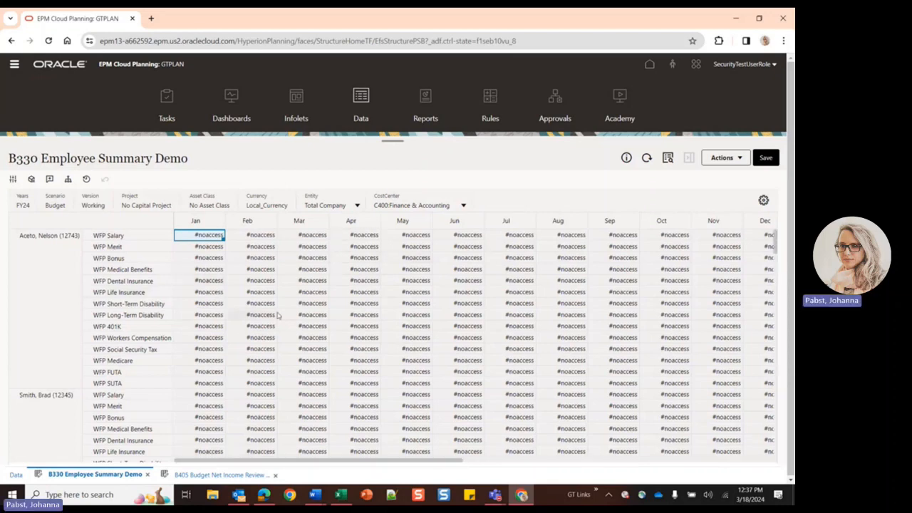
scroll(285, 313, "down", 4)
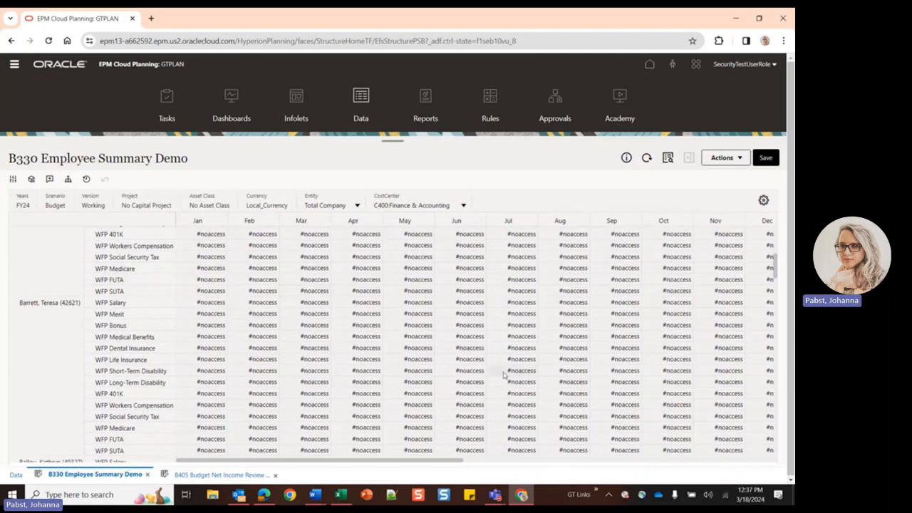
scroll(503, 375, "down", 3)
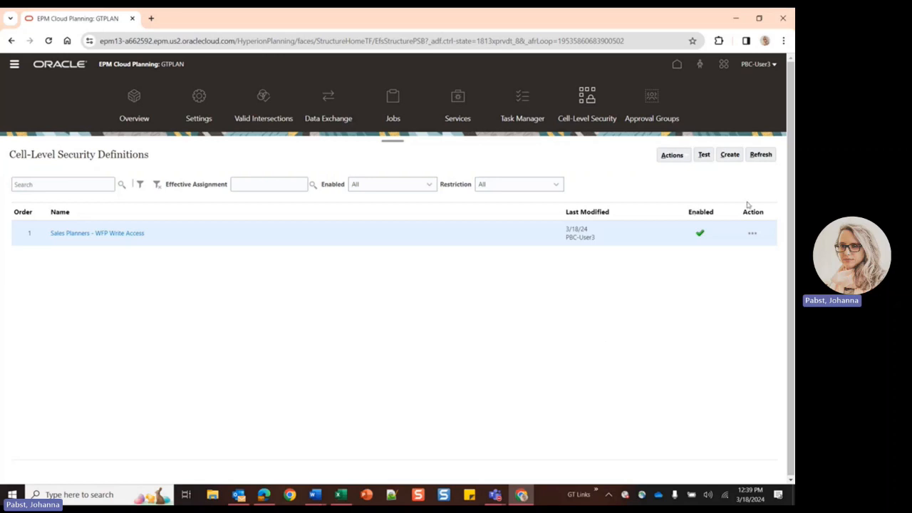
left_click(753, 234)
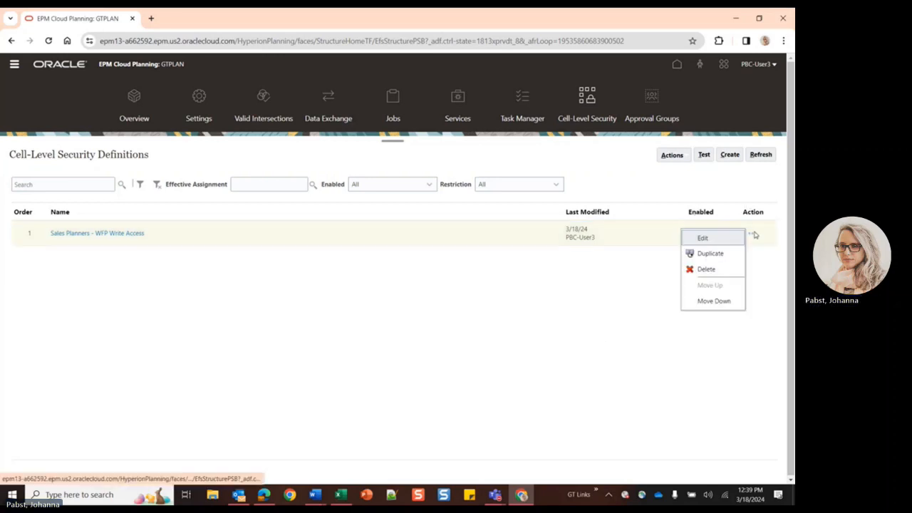
left_click(741, 351)
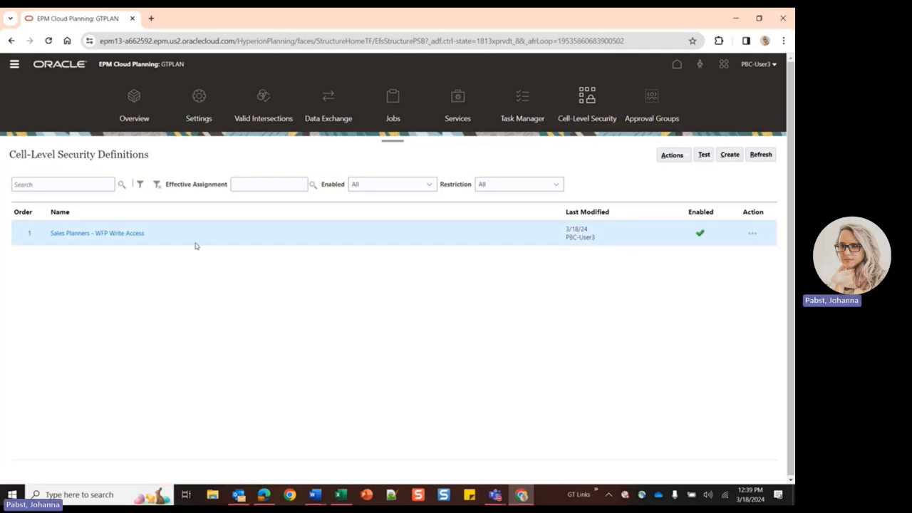
Step: Start a cell-level security test with the B405 Budget Net Income Review - Demo form from the Demo folder
left_click(704, 156)
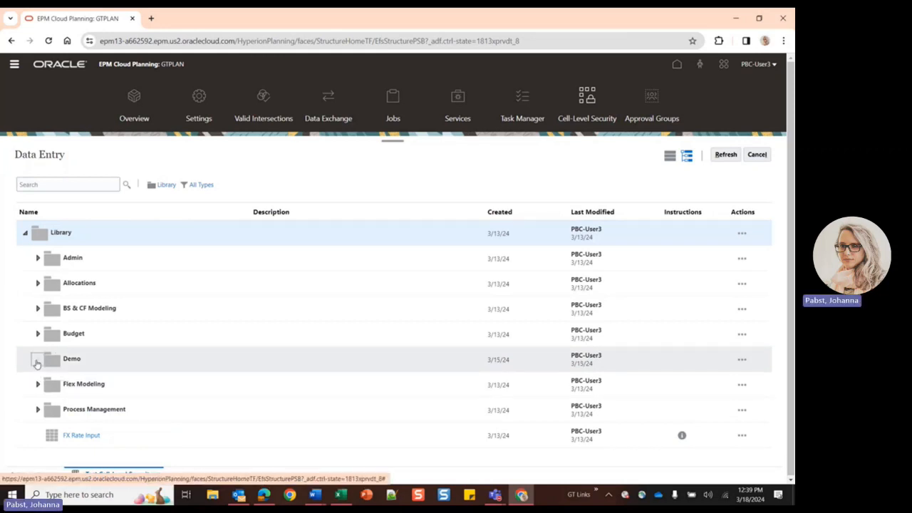
left_click(37, 361)
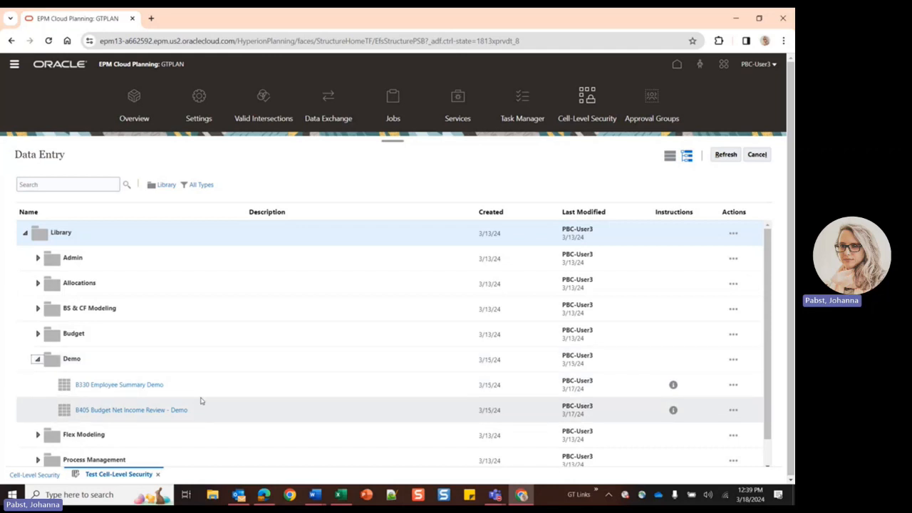
left_click(167, 410)
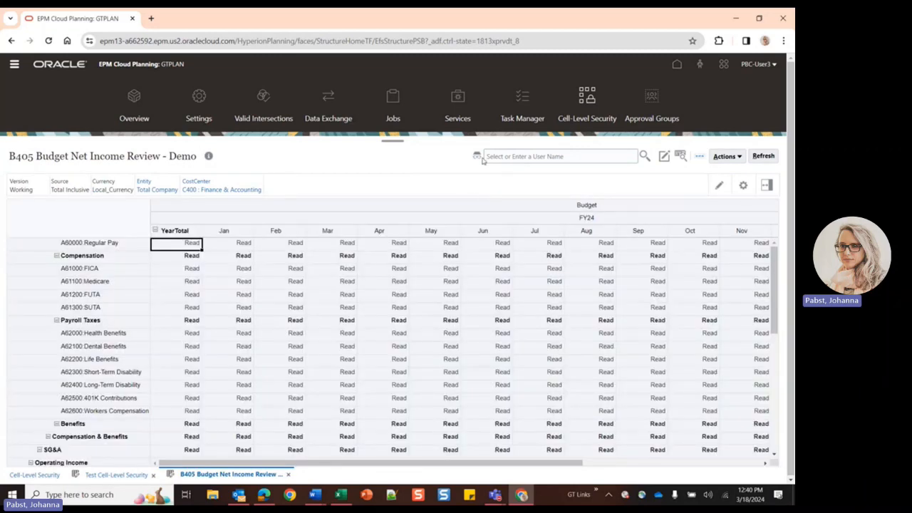
Step: Choose SecurityTestUserRole as the only user to test, removing PBC-User3 from the selected users
left_click(644, 157)
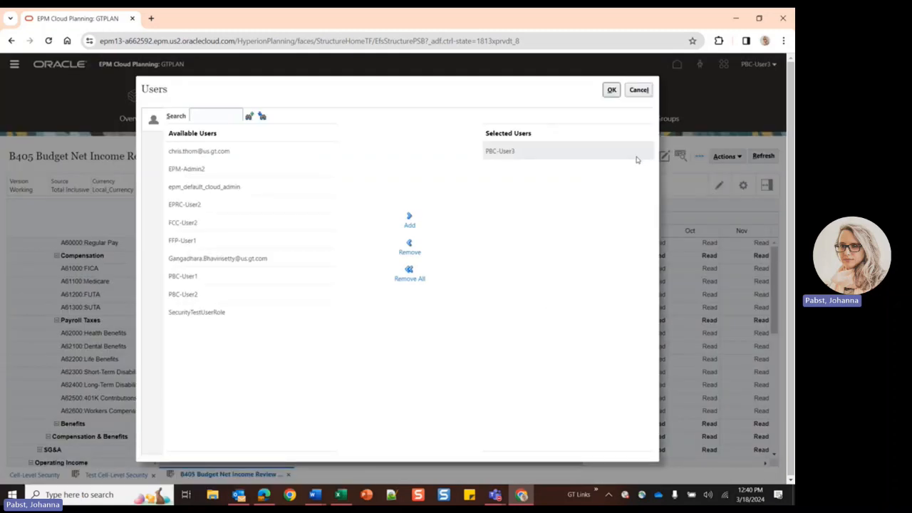
left_click(223, 314)
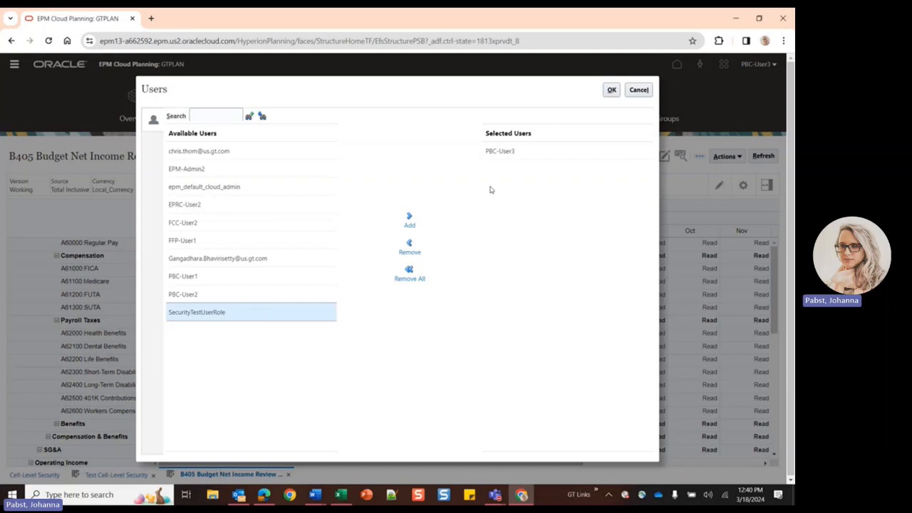
left_click(409, 218)
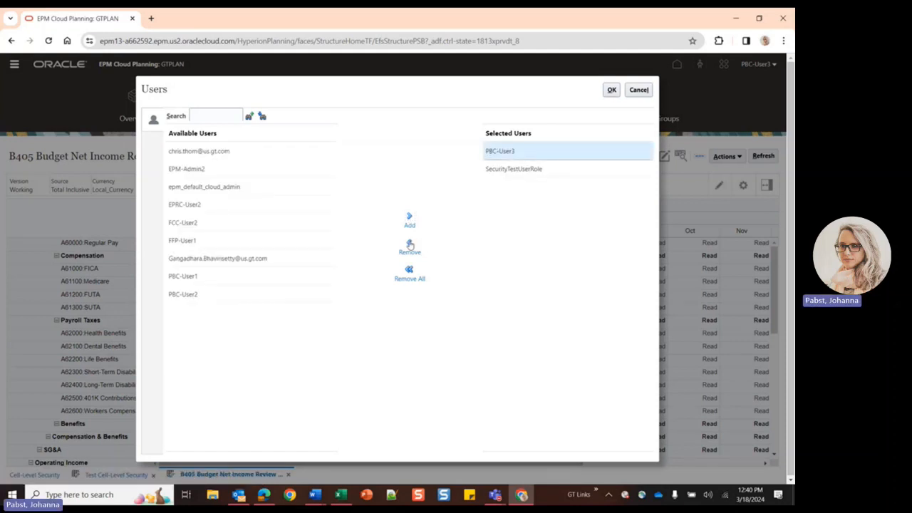
left_click(409, 244)
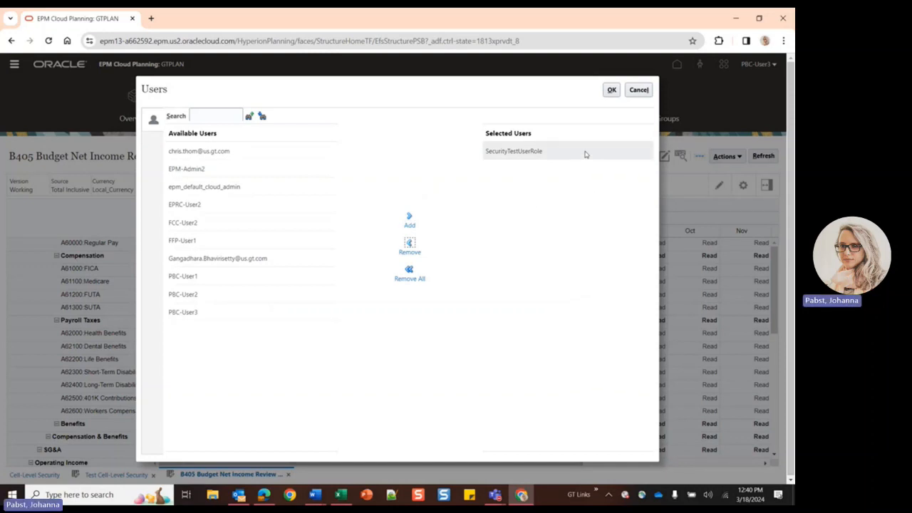
left_click(611, 91)
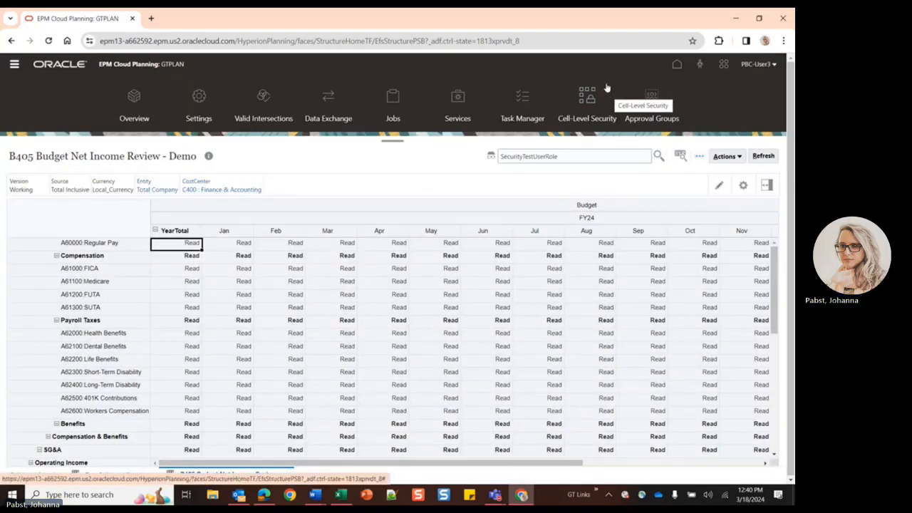
Step: Set the tested form's CostCenter to Total Cost Centers to view the test user's access across all cost centers
left_click(249, 199)
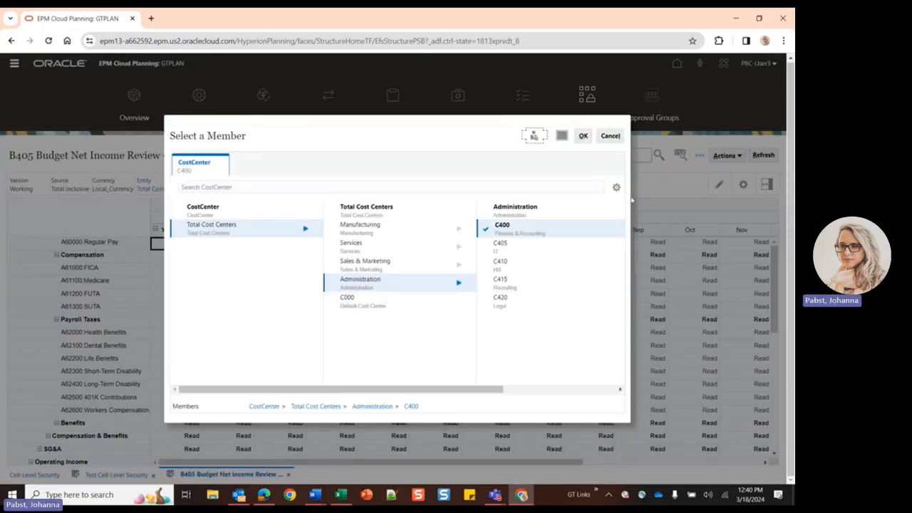
left_click(667, 193)
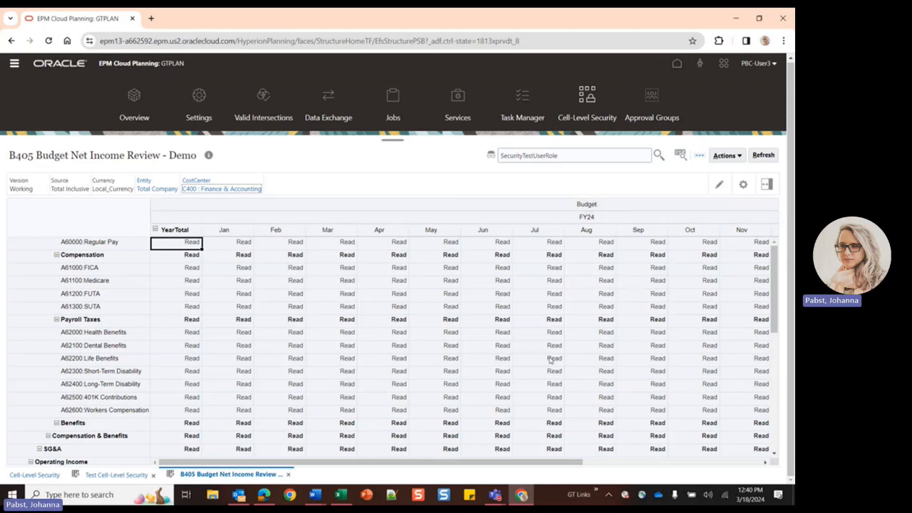
left_click(255, 190)
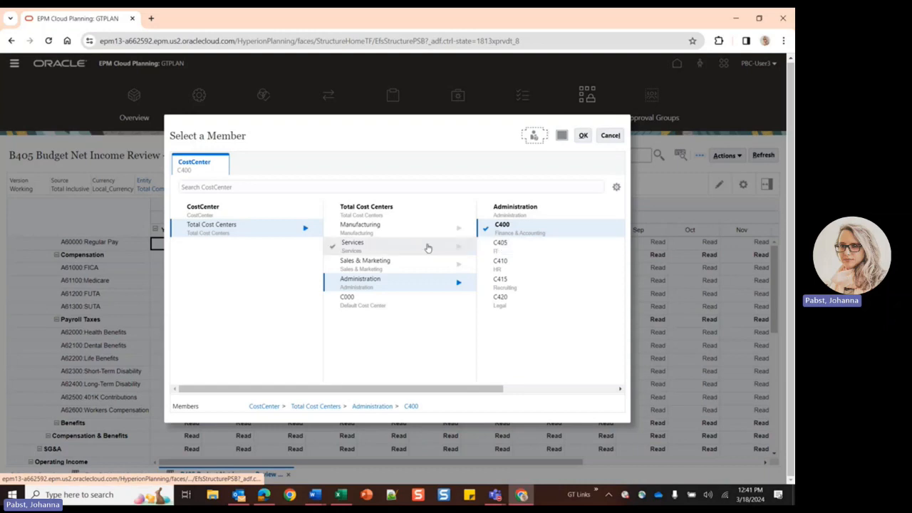
left_click(180, 228)
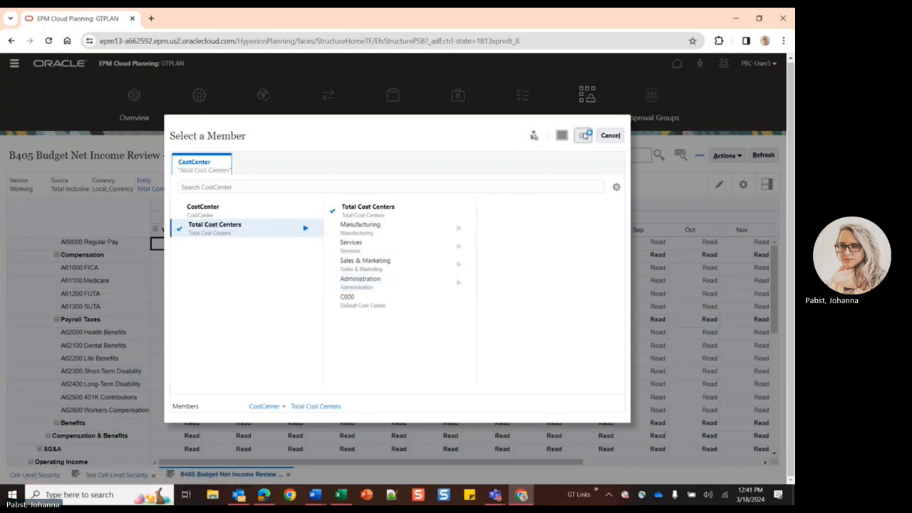
left_click(583, 135)
left_click(694, 184)
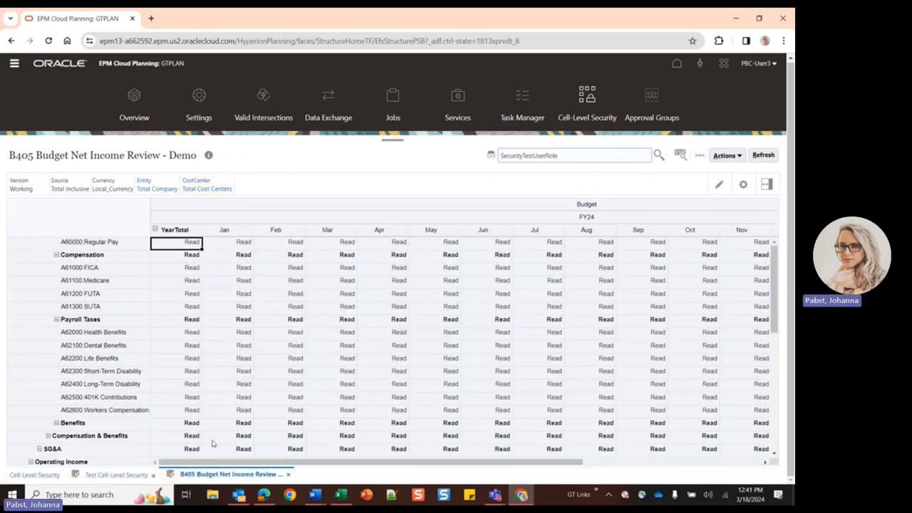
Step: Return to the cell-level security test's form library and open B330 Employee Summary Demo from the Demo folder
left_click(118, 474)
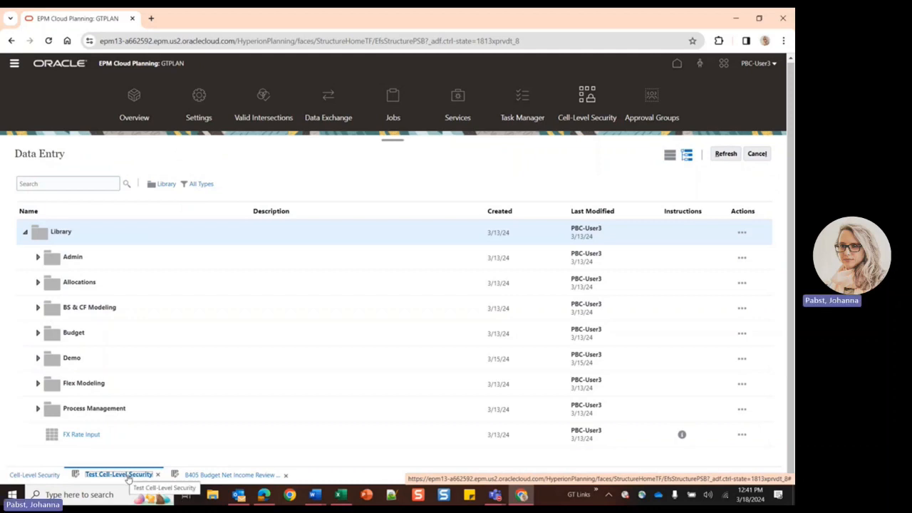
left_click(38, 358)
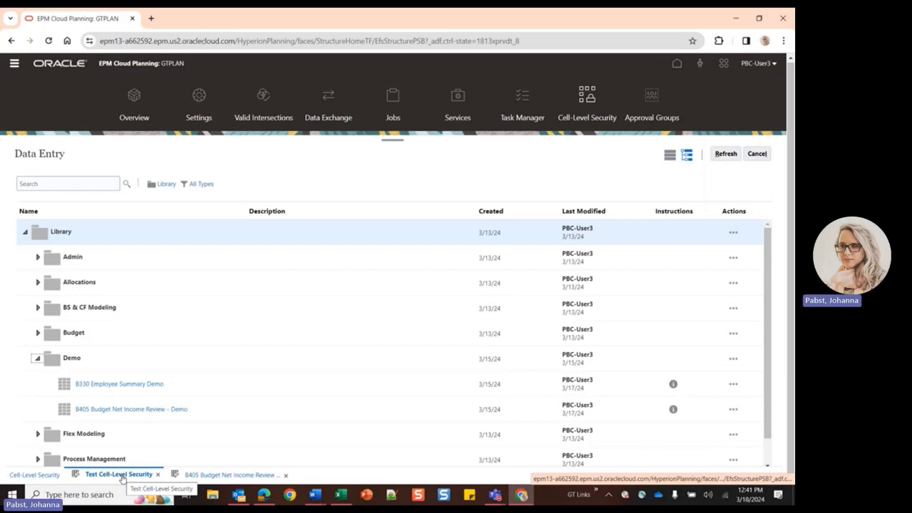
left_click(105, 384)
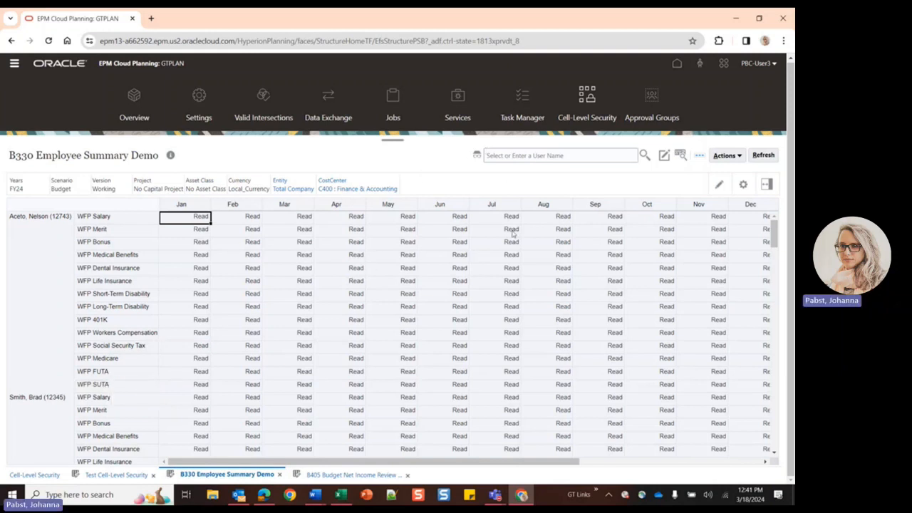
Step: Test the employee summary form as SecurityTestUserRole only, removing PBC-User3 from the selected users
left_click(644, 155)
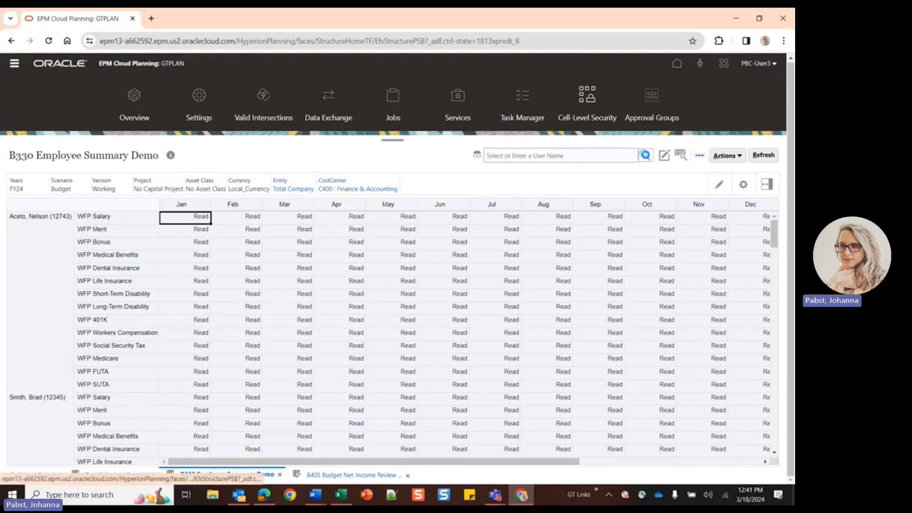
left_click(221, 313)
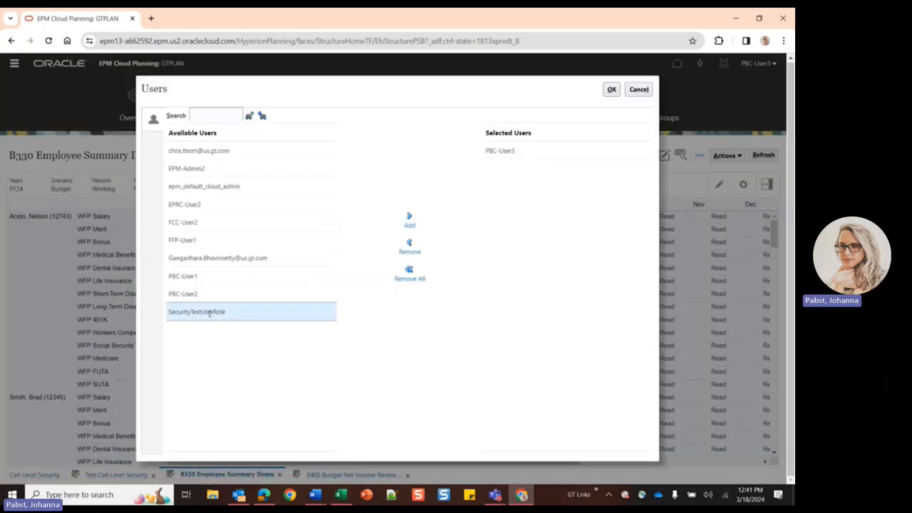
left_click(410, 218)
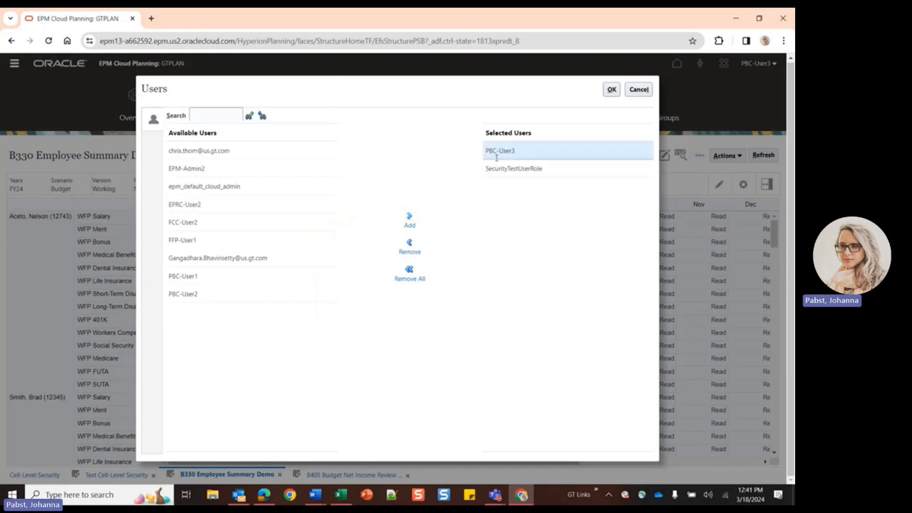
left_click(409, 246)
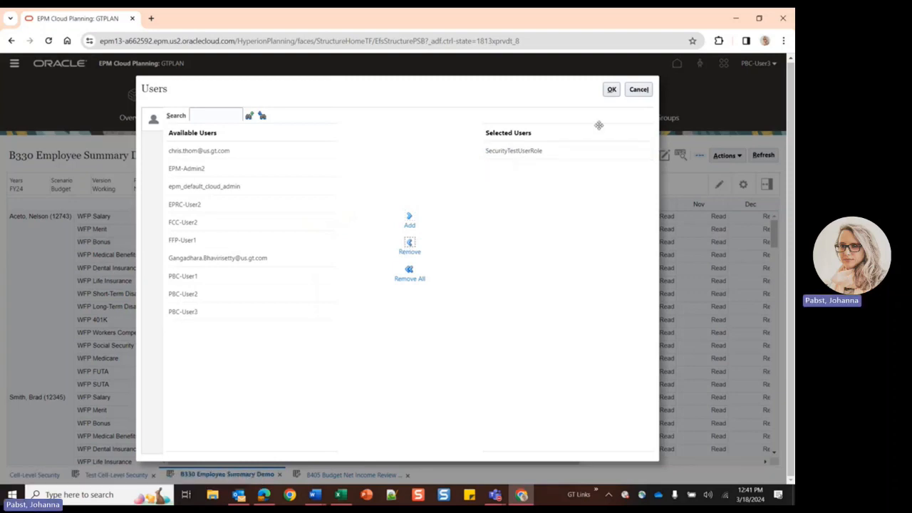
left_click(611, 91)
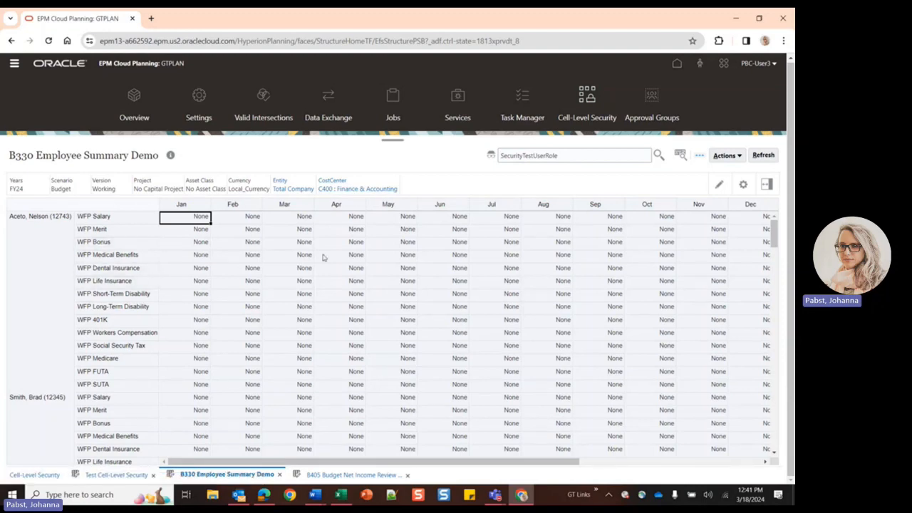
Step: Set the employee summary's CostCenter to C300 (Sales) to check the test user's access, and return to the cell-level security definitions list
left_click(378, 188)
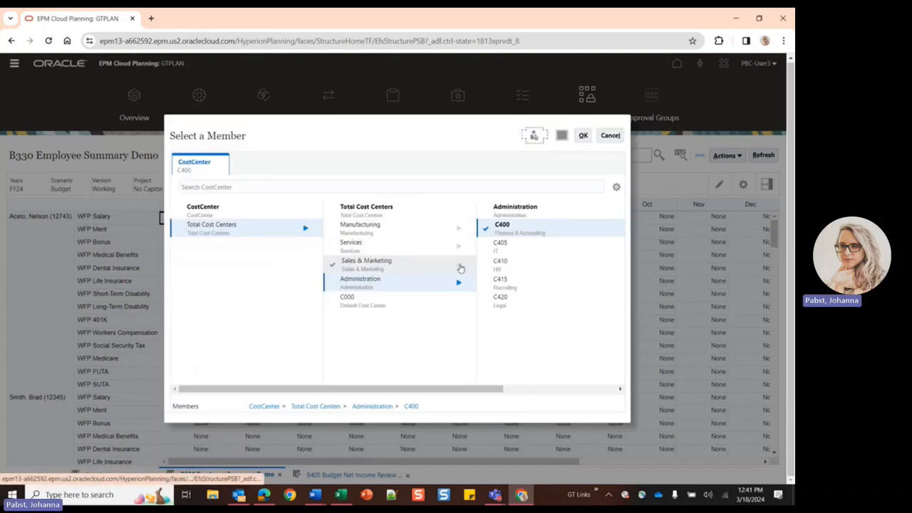
left_click(460, 268)
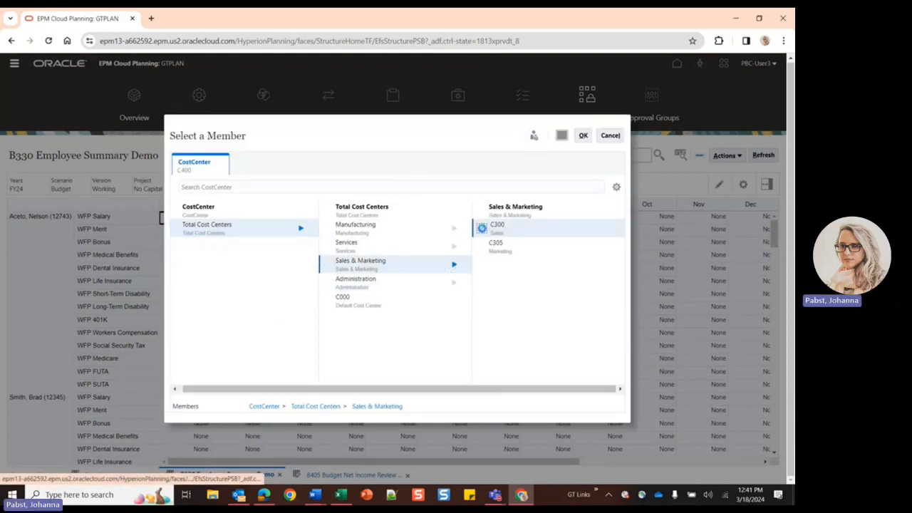
left_click(582, 136)
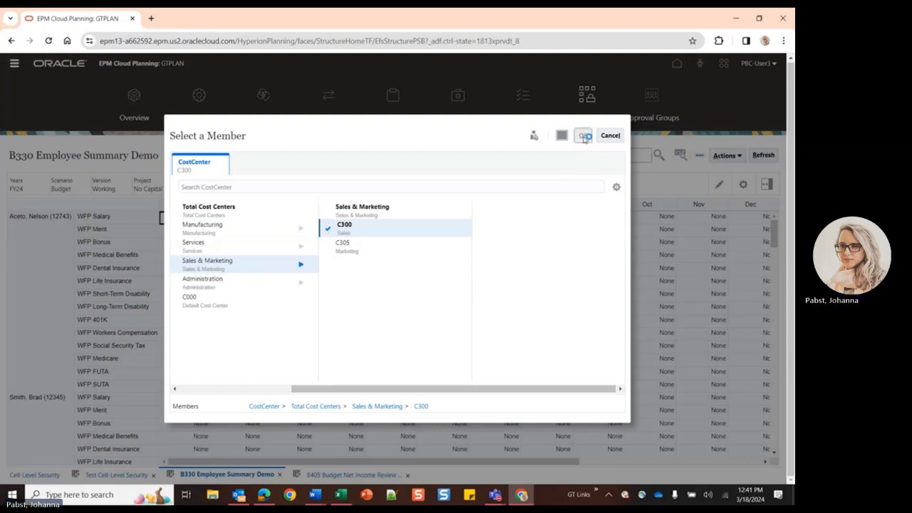
left_click(696, 185)
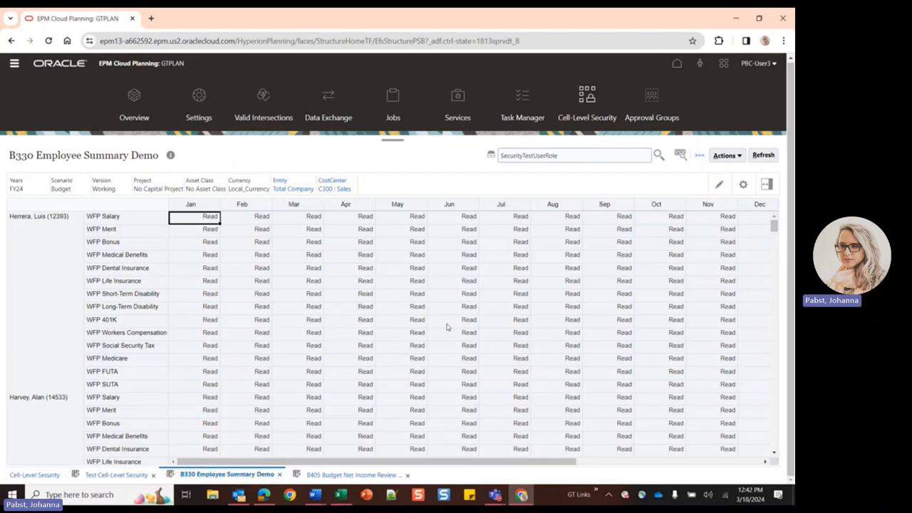
mouse_move(475, 303)
left_click(34, 474)
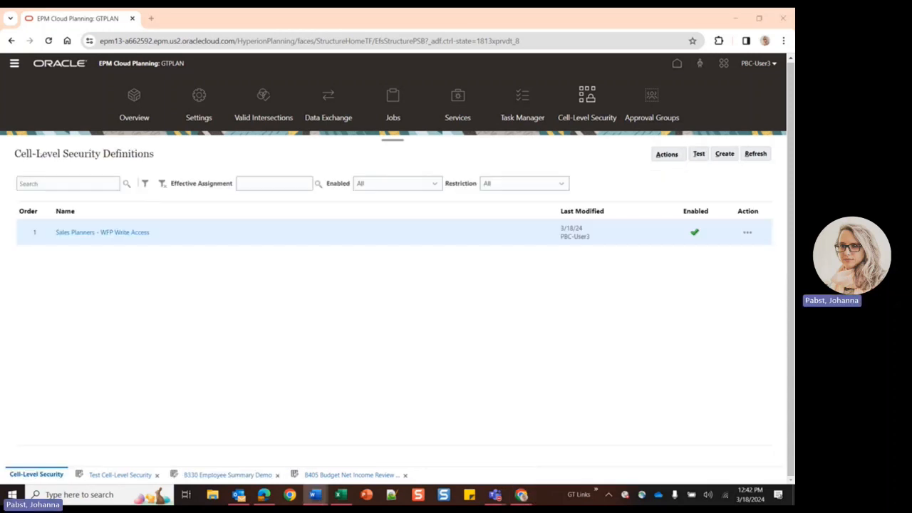